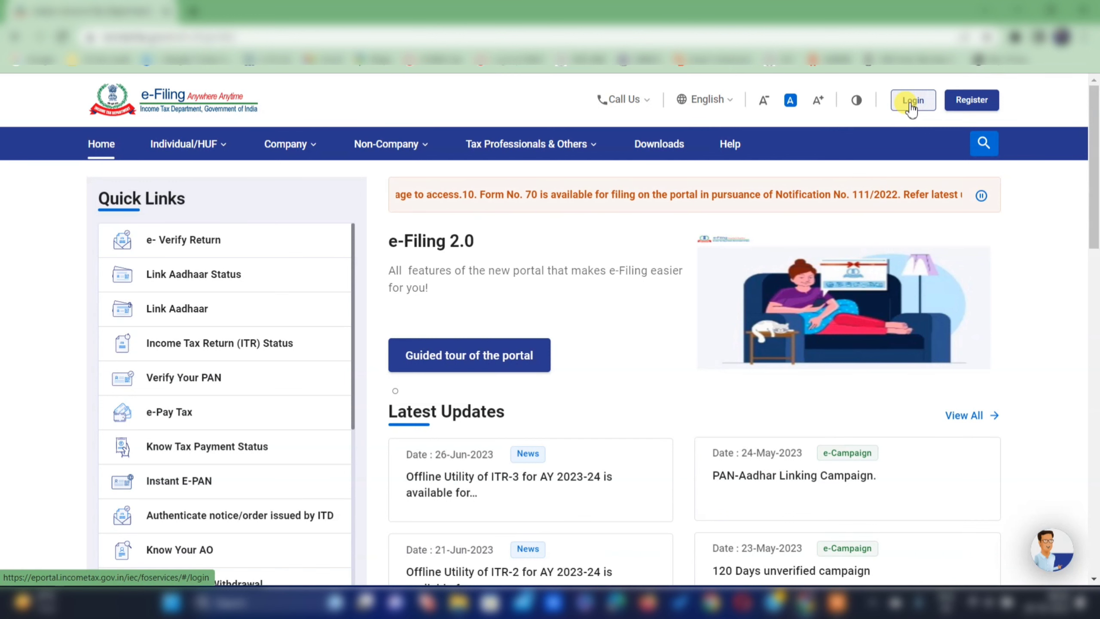
Open the e-Filing login page and submit the taxpayer's user ID.
{"action": "left_click", "coordinate": [912, 100]}
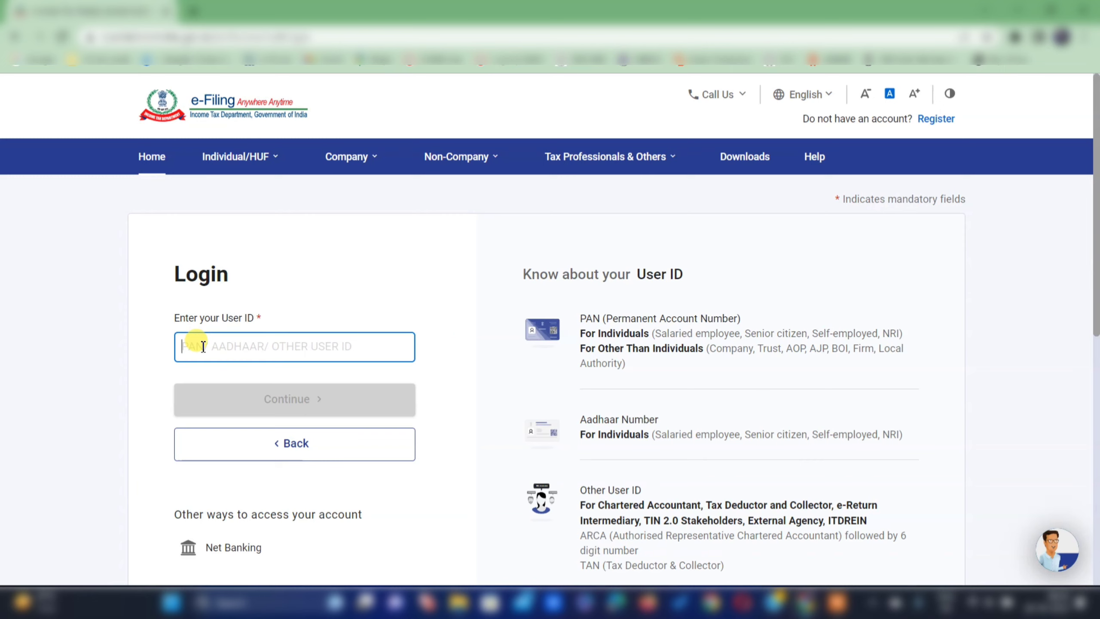
{"action": "key", "text": "ctrl+v"}
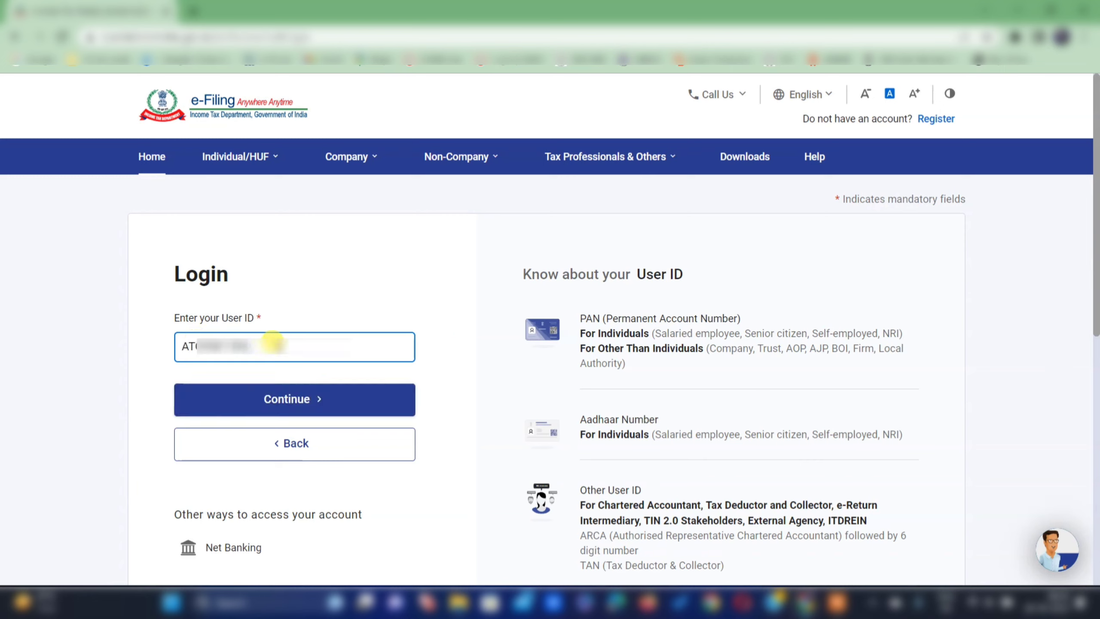
{"action": "left_click", "coordinate": [274, 403]}
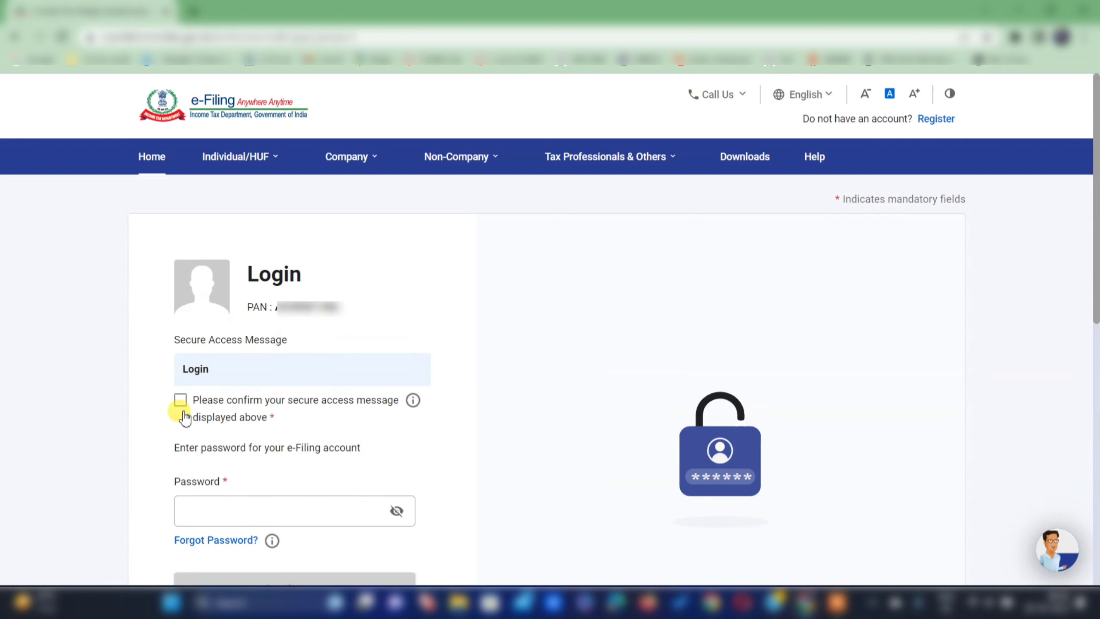
Confirm the secure access message, enter the account password and log in.
{"action": "left_click", "coordinate": [180, 401]}
{"action": "left_click", "coordinate": [213, 503]}
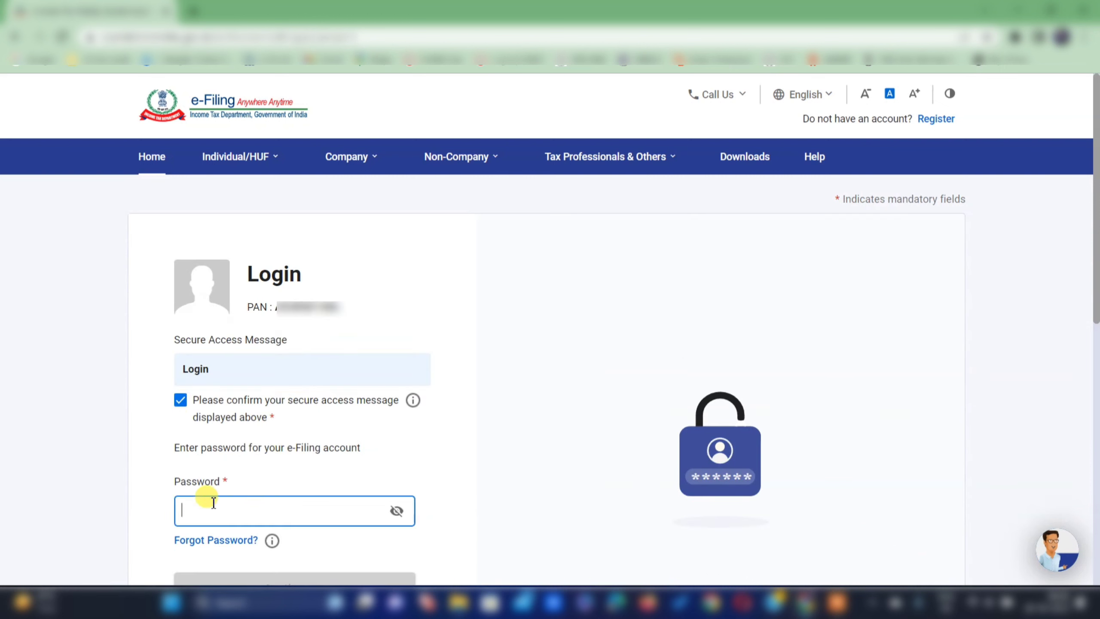
{"action": "key", "text": "ctrl+v"}
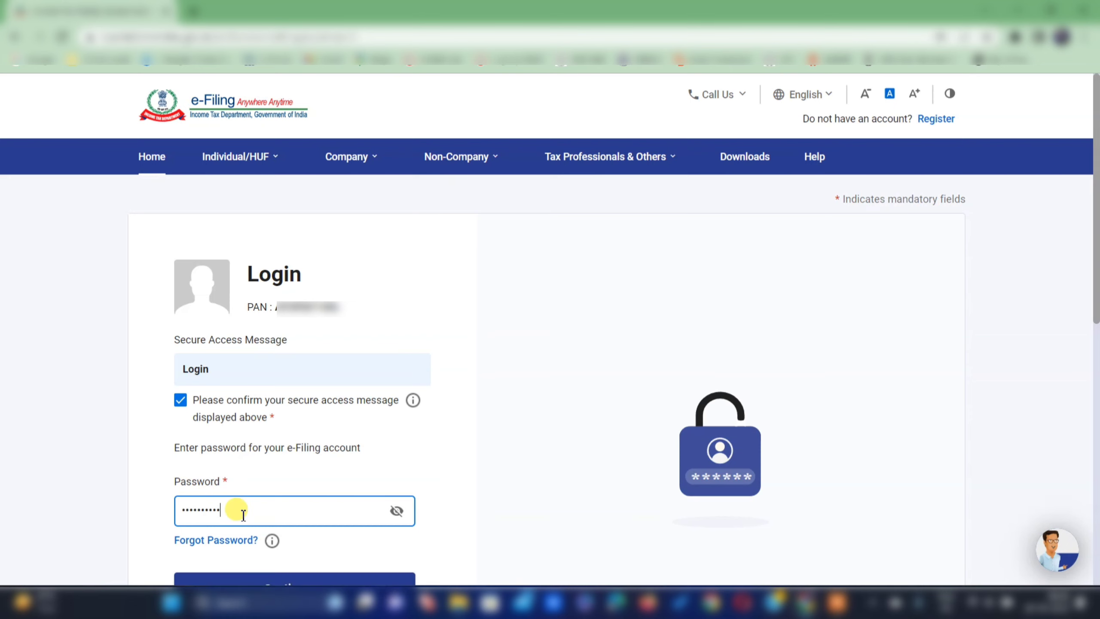
{"action": "scroll", "coordinate": [244, 515], "scroll_direction": "down", "scroll_amount": 5}
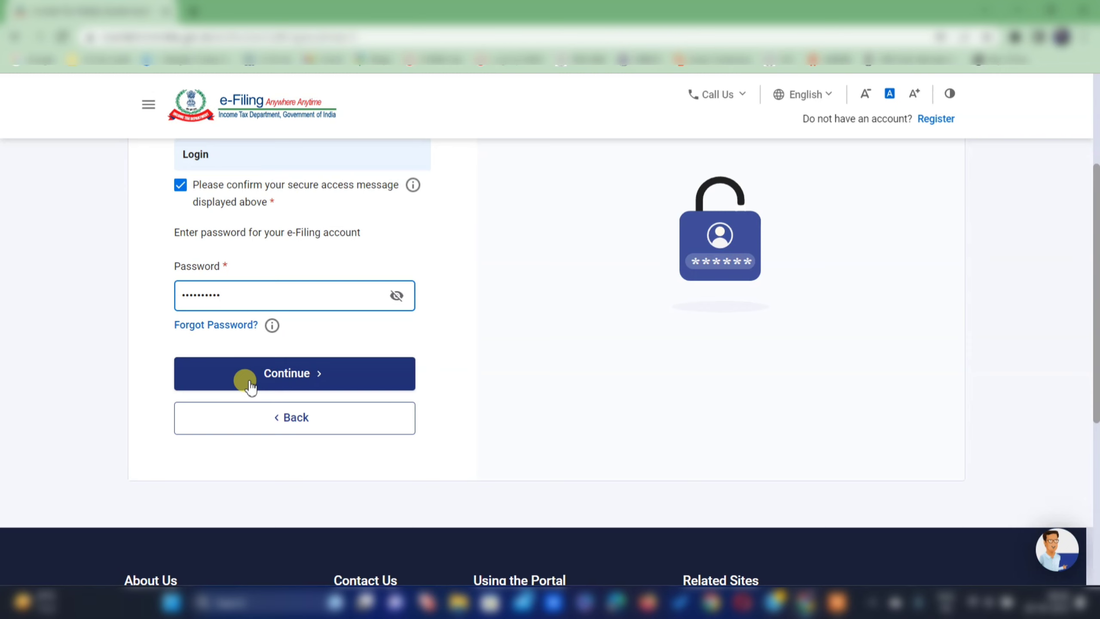
{"action": "left_click", "coordinate": [251, 387]}
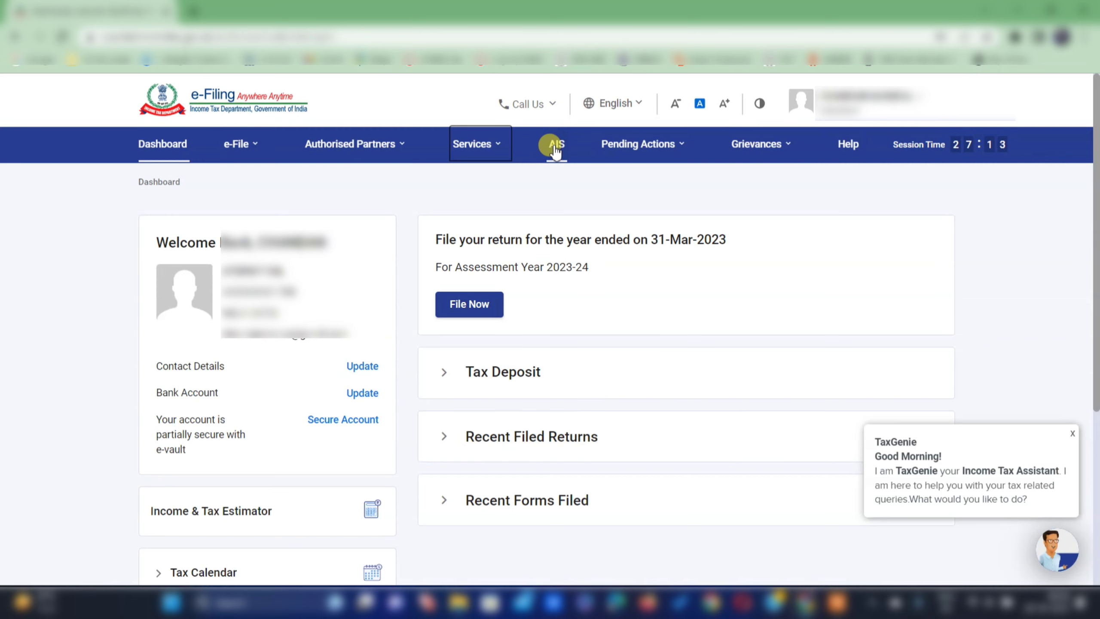
Proceed to the AIS section of the Compliance Portal and view the Taxpayer Information Summary for F.Y. 2022-23.
{"action": "left_click", "coordinate": [556, 147]}
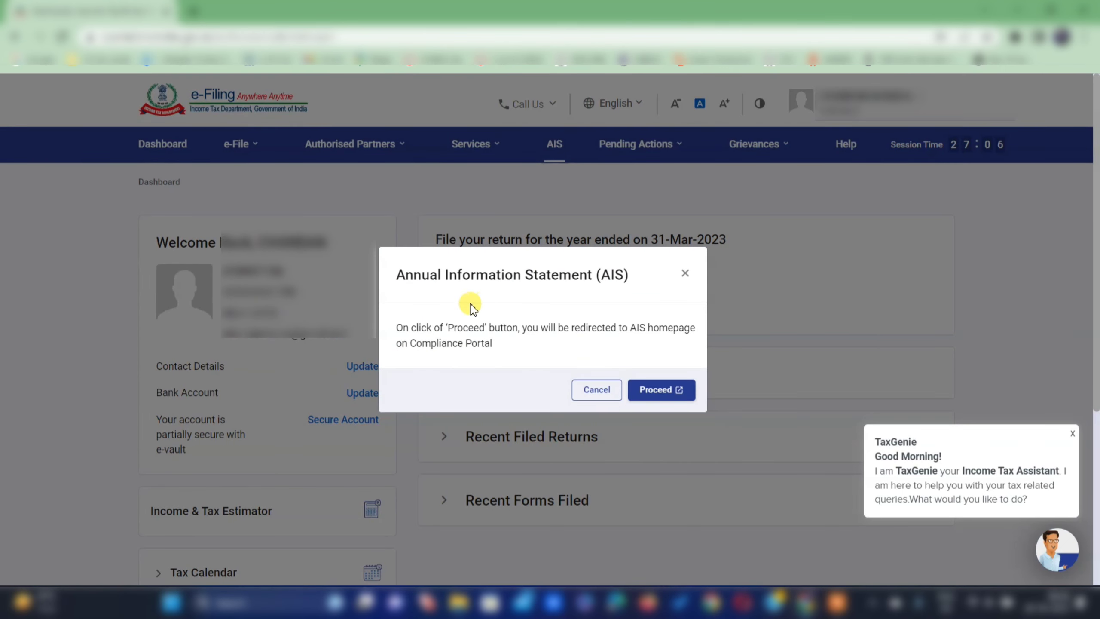
{"action": "left_click", "coordinate": [655, 390]}
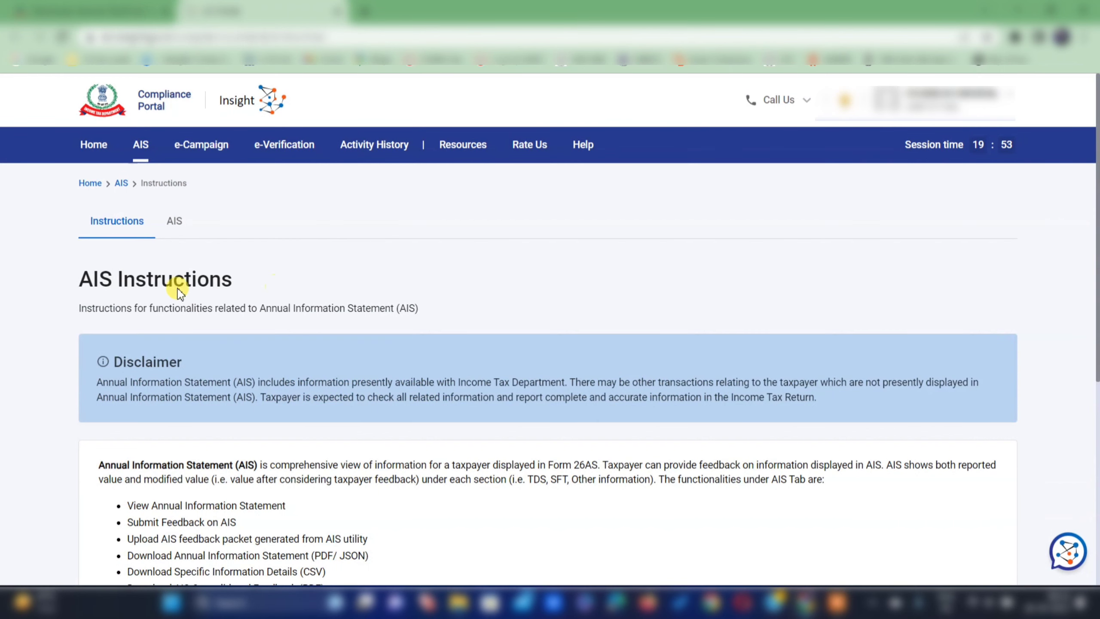
{"action": "left_click", "coordinate": [175, 222]}
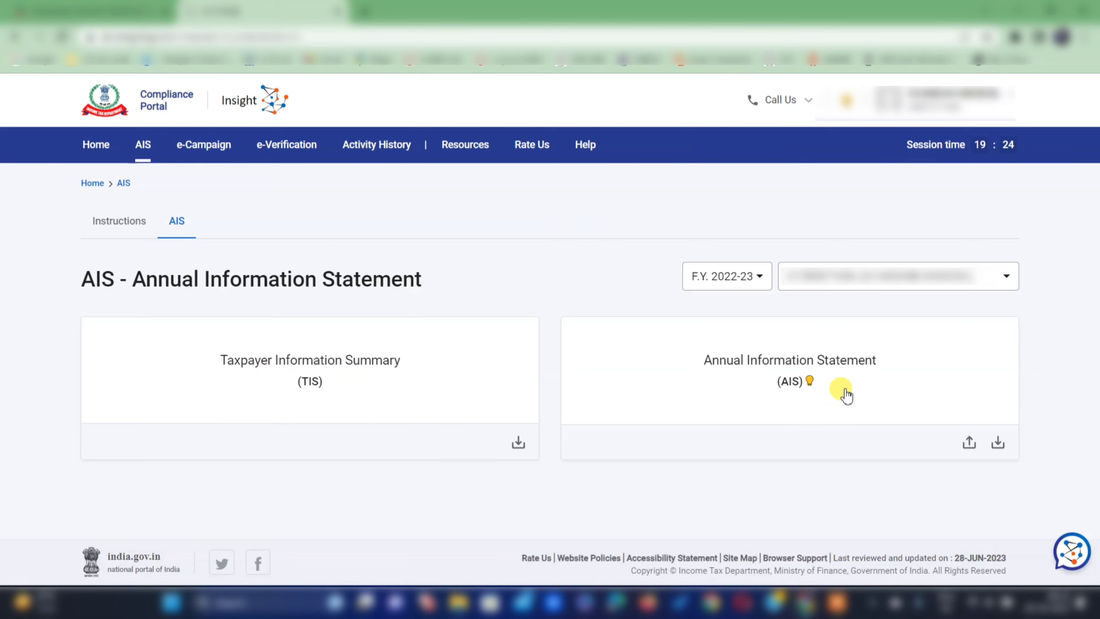
{"action": "left_click", "coordinate": [270, 371]}
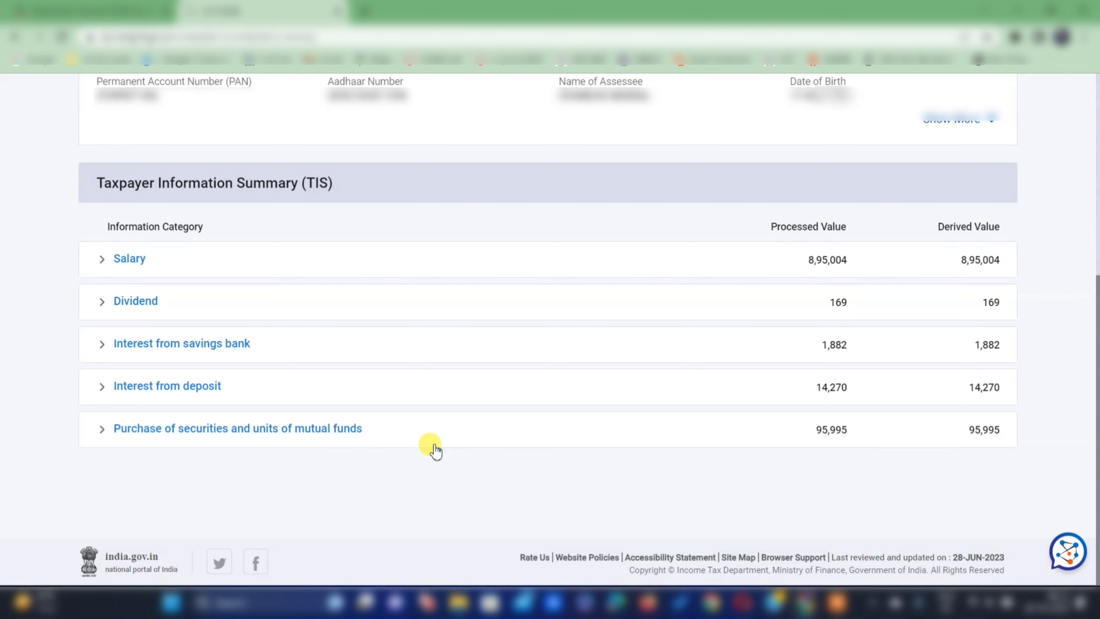
Review Part B of the Annual Information Statement: TDS/TCS, SFT, Payment of Taxes, Demand and Refund, and Other Information.
{"action": "scroll", "coordinate": [435, 451], "scroll_direction": "up", "scroll_amount": 8}
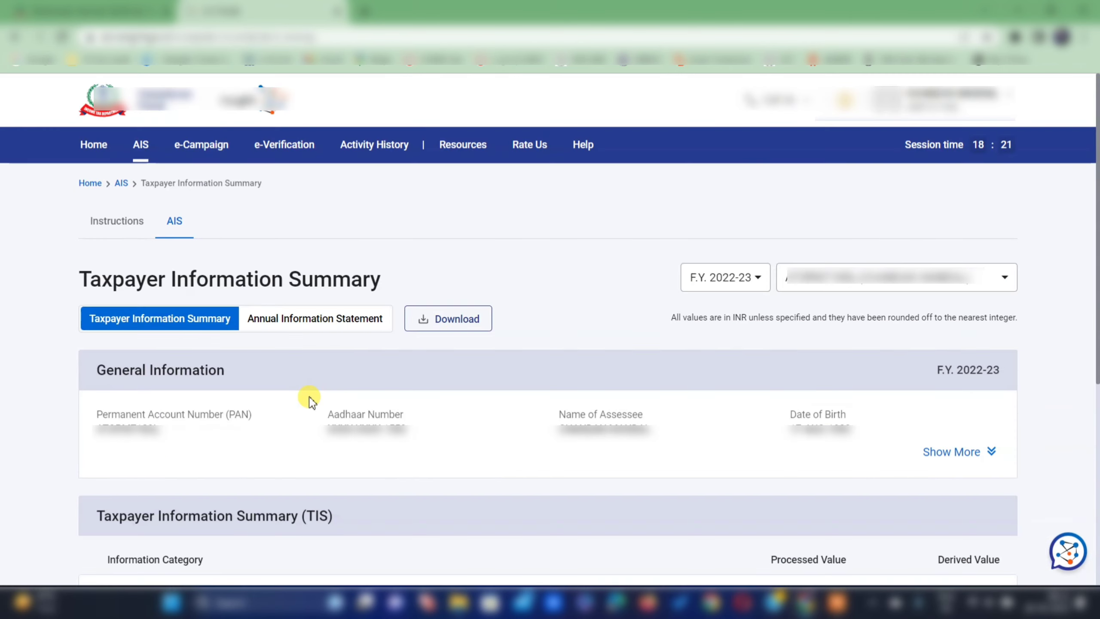
{"action": "left_click", "coordinate": [308, 323]}
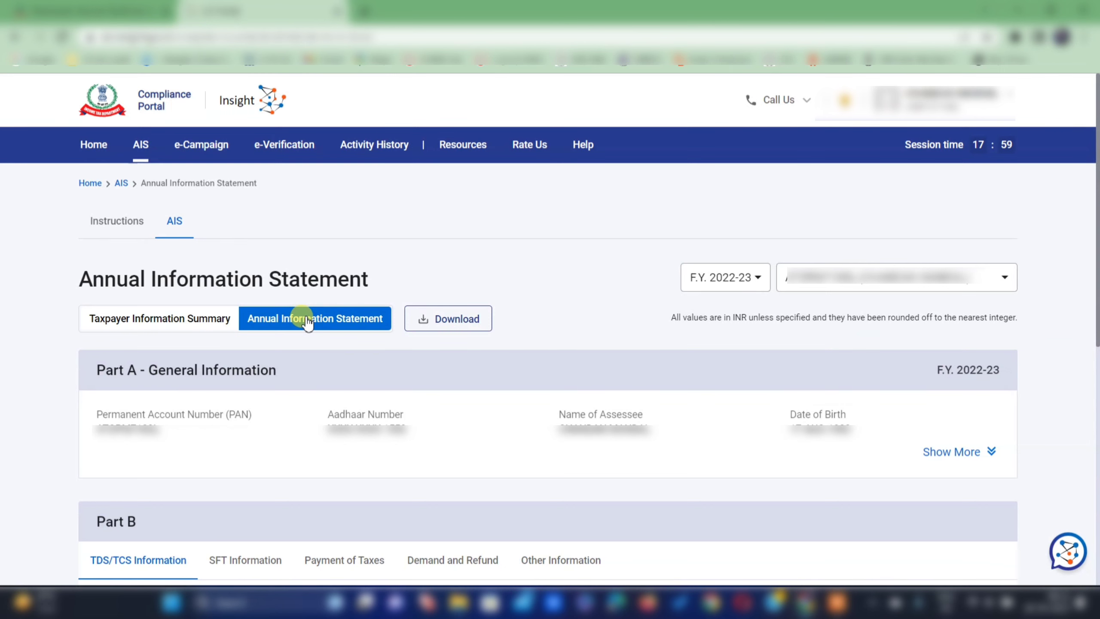
{"action": "left_click", "coordinate": [130, 561]}
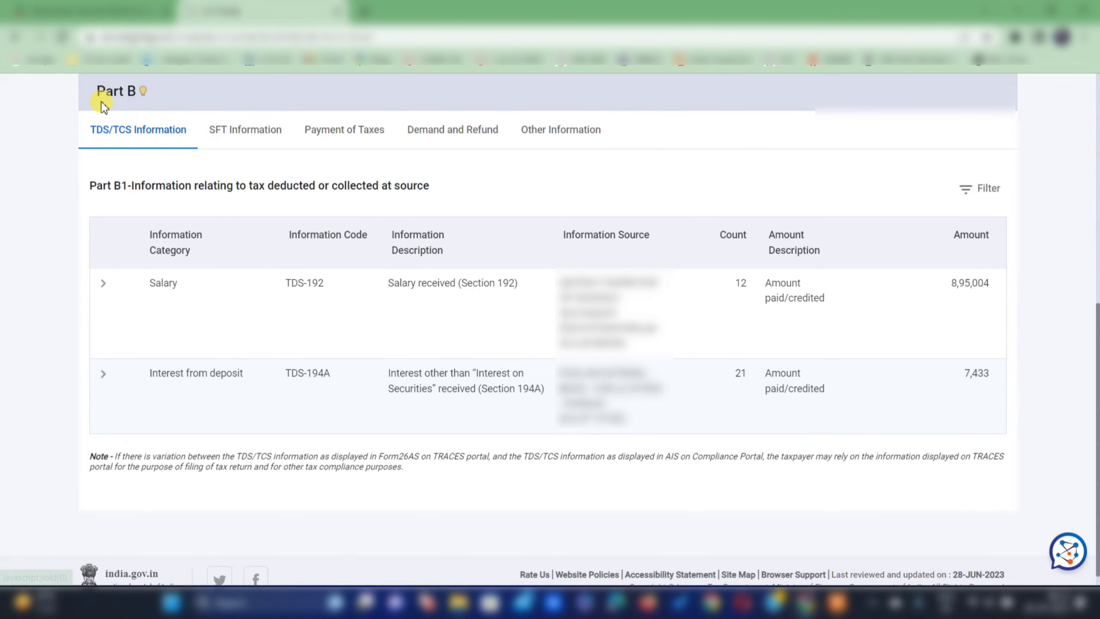
{"action": "left_click", "coordinate": [228, 130]}
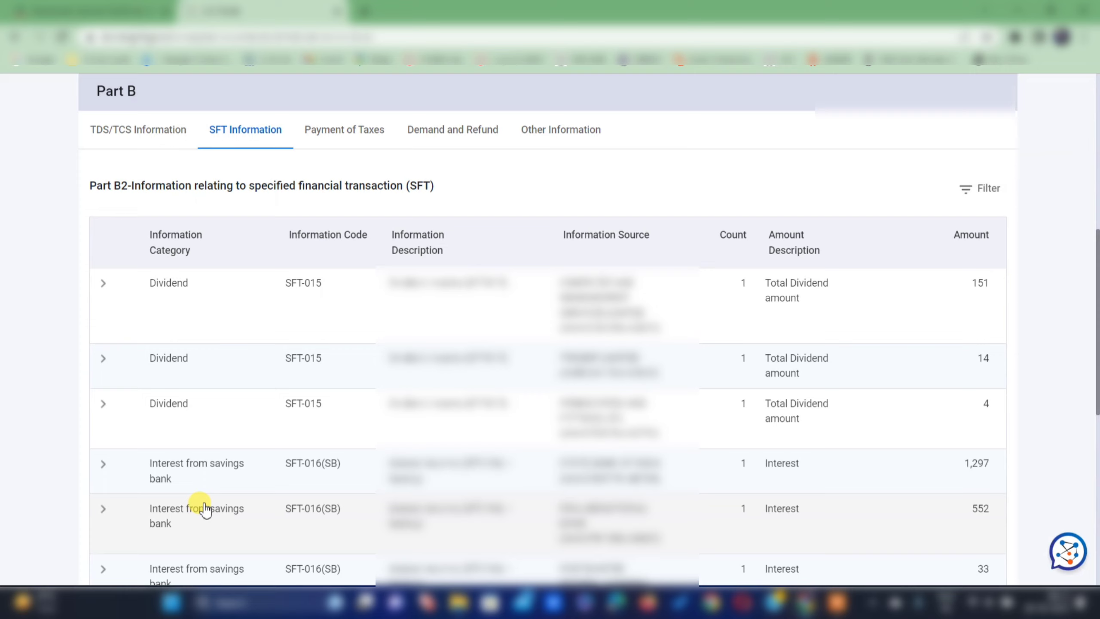
{"action": "left_click", "coordinate": [358, 141]}
{"action": "left_click", "coordinate": [451, 219]}
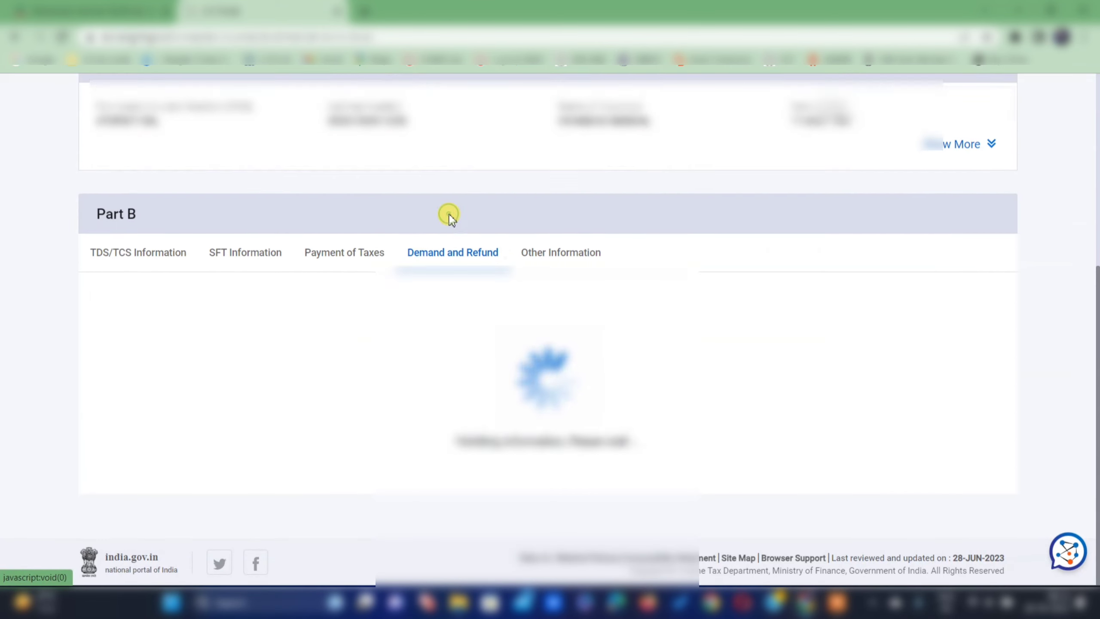
{"action": "left_click", "coordinate": [561, 213]}
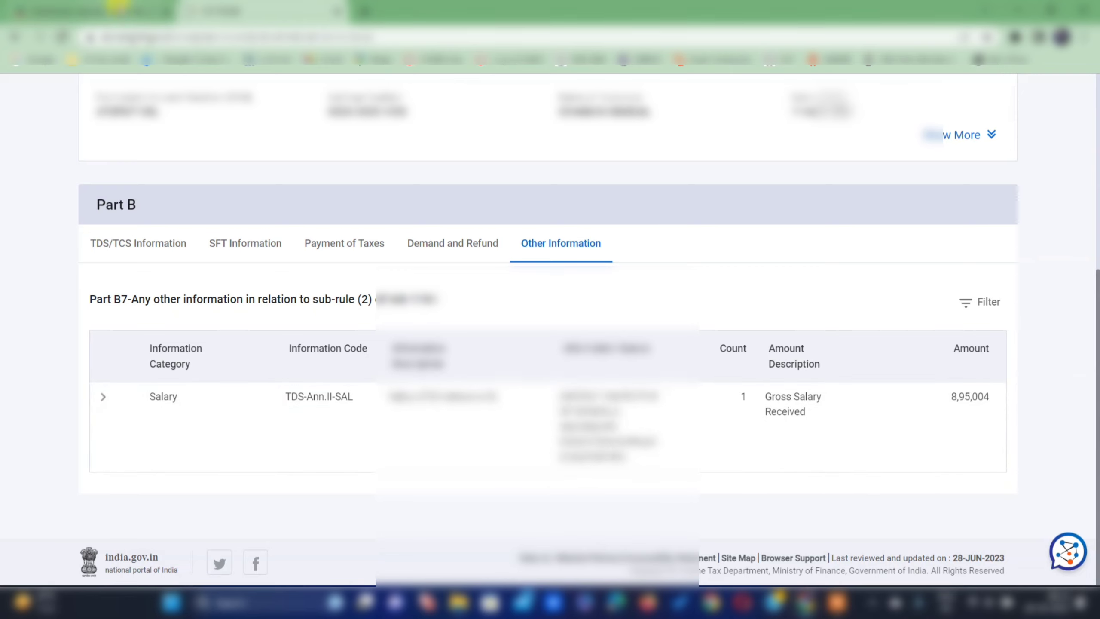
Return to the e-Filing dashboard and begin filing the return for assessment year 2023-24 in Online mode.
{"action": "left_click", "coordinate": [117, 8]}
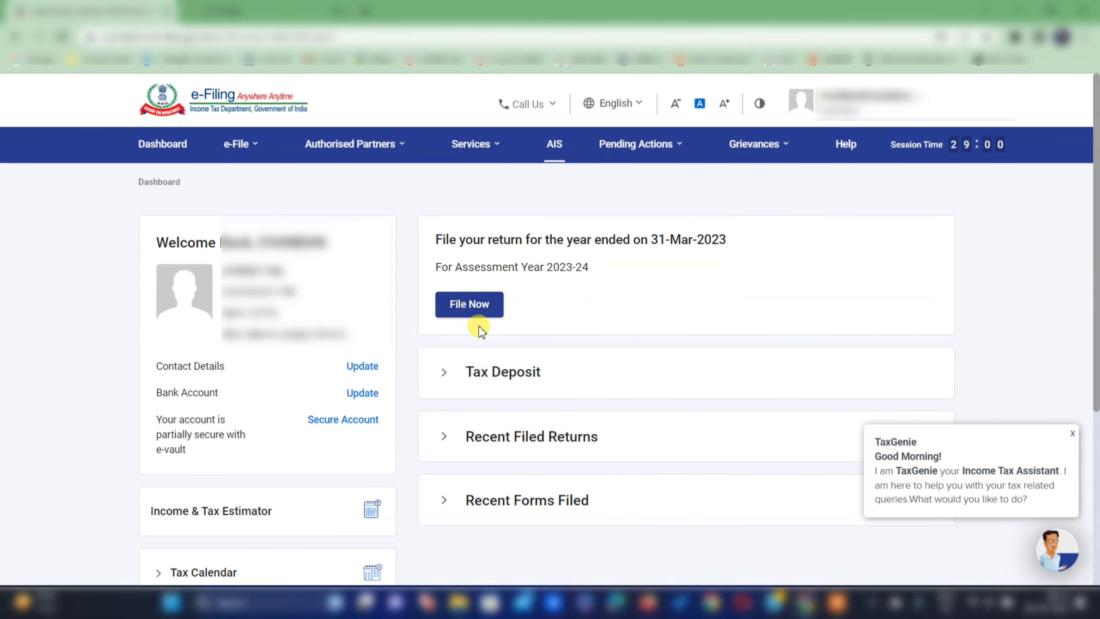
{"action": "left_click", "coordinate": [481, 315]}
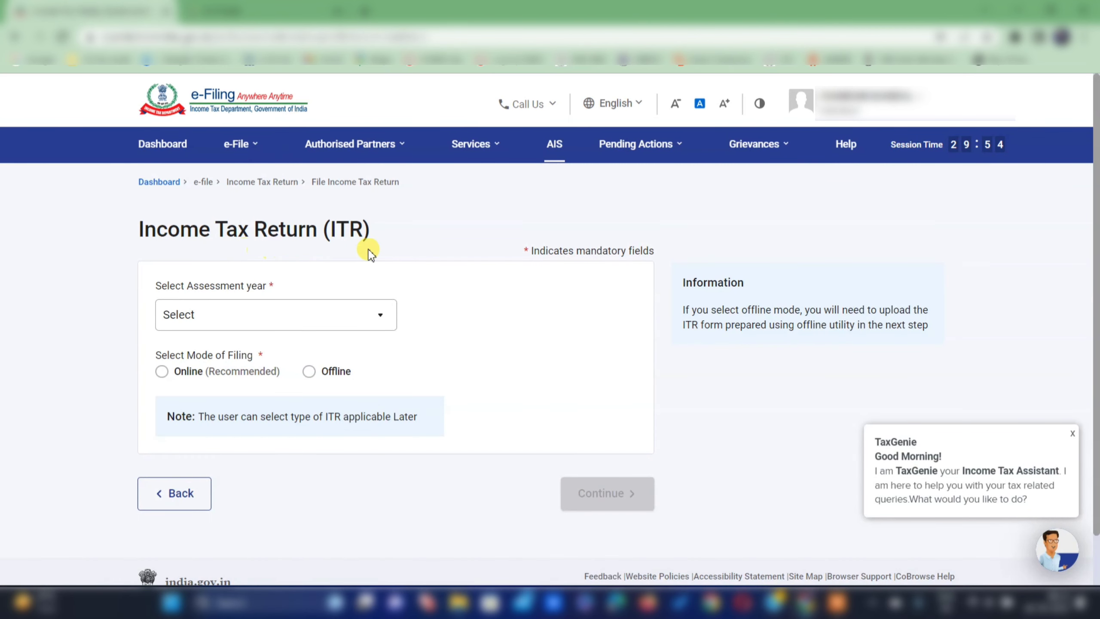
{"action": "left_click", "coordinate": [279, 321]}
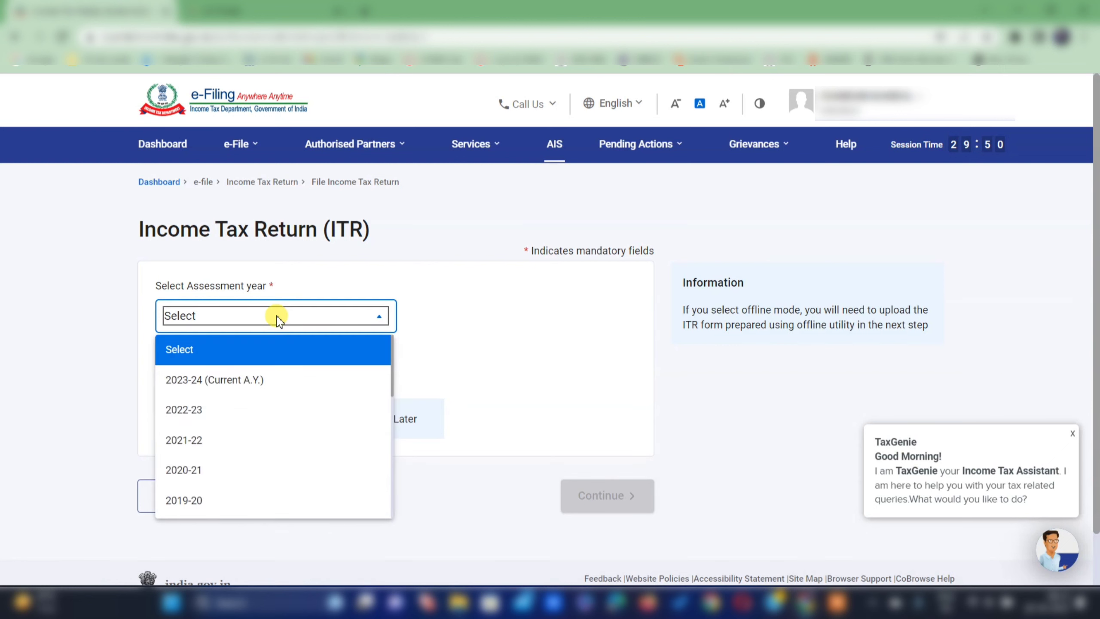
{"action": "left_click", "coordinate": [264, 382]}
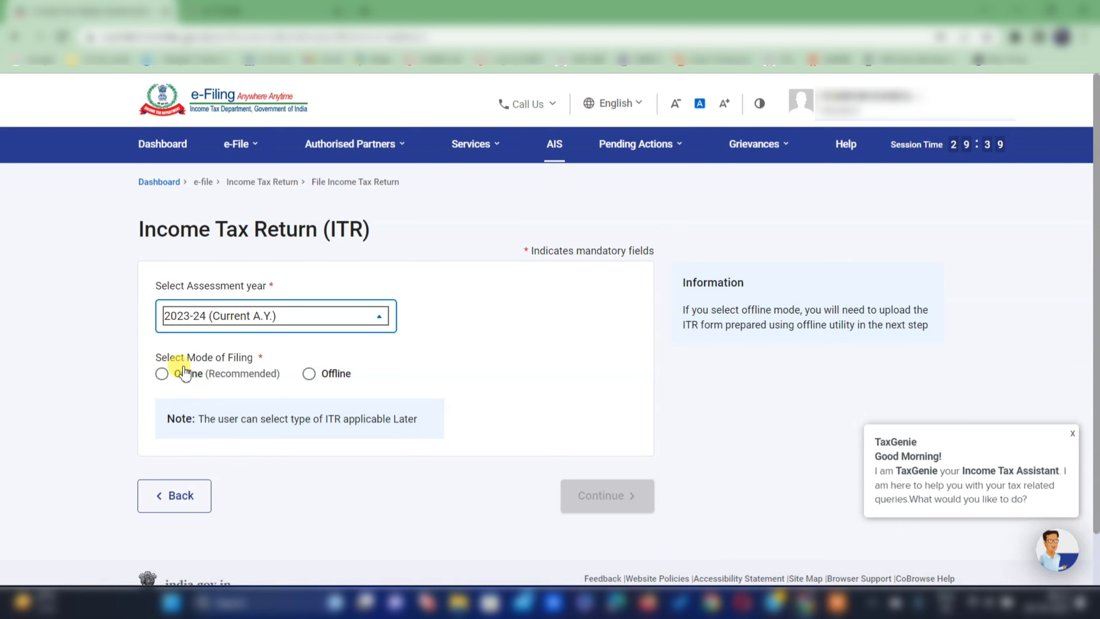
{"action": "left_click", "coordinate": [161, 373]}
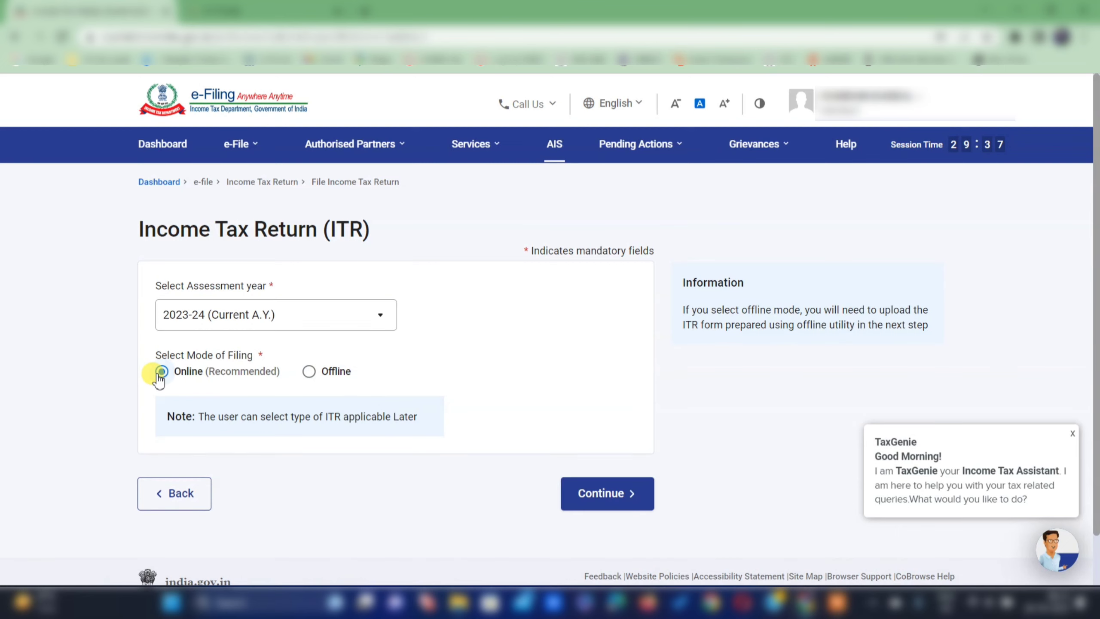
{"action": "left_click", "coordinate": [610, 496]}
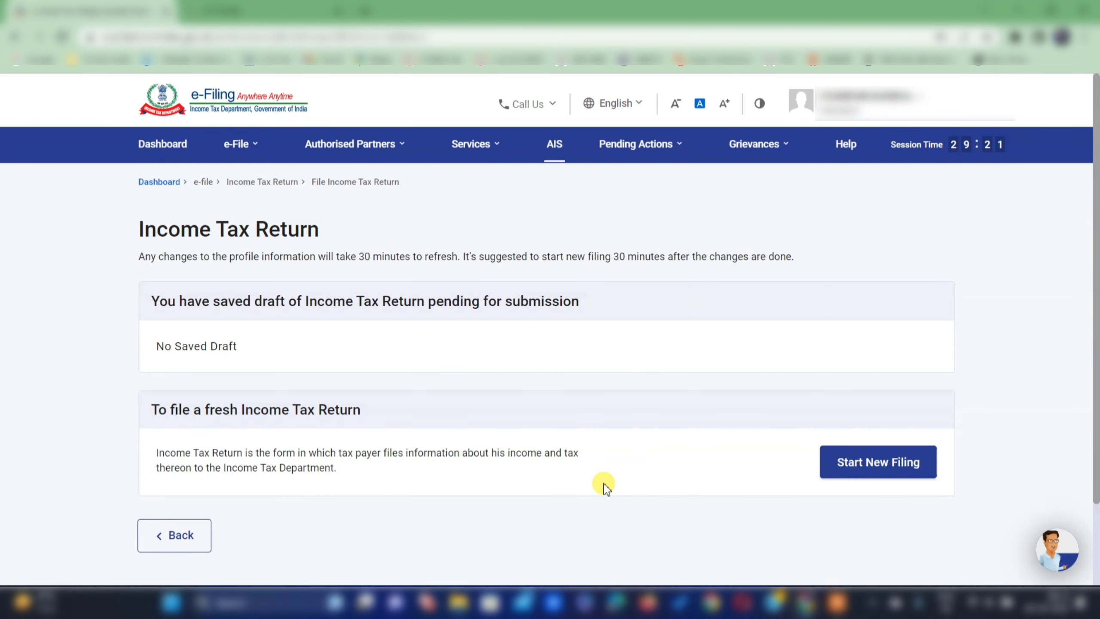
Start a new filing with form ITR - 1 and get started on the return.
{"action": "left_click", "coordinate": [881, 468]}
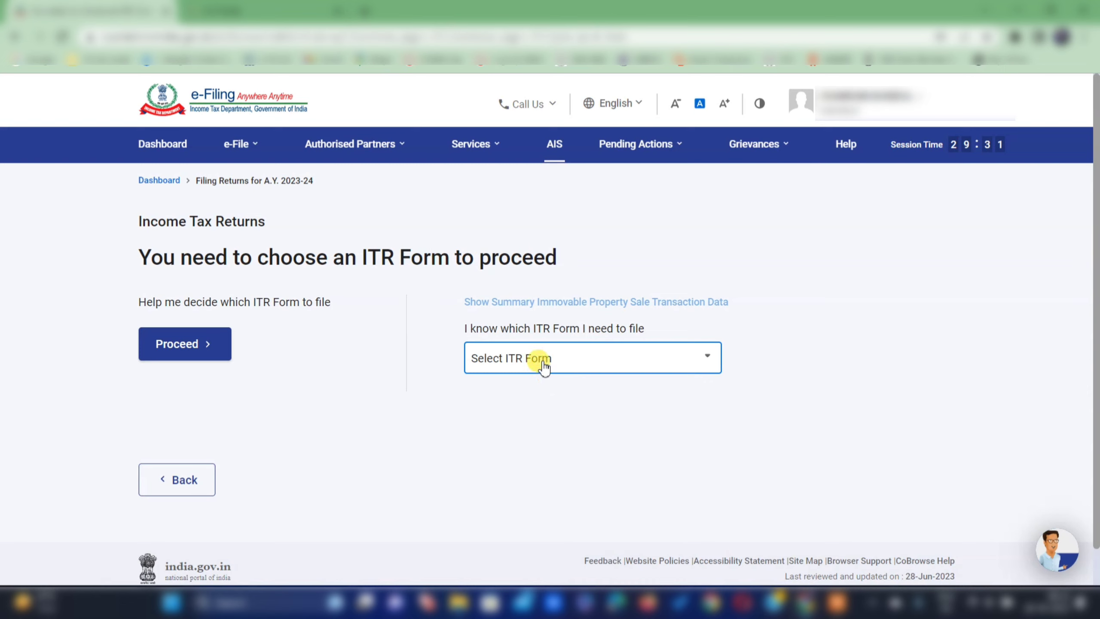
{"action": "left_click", "coordinate": [544, 366]}
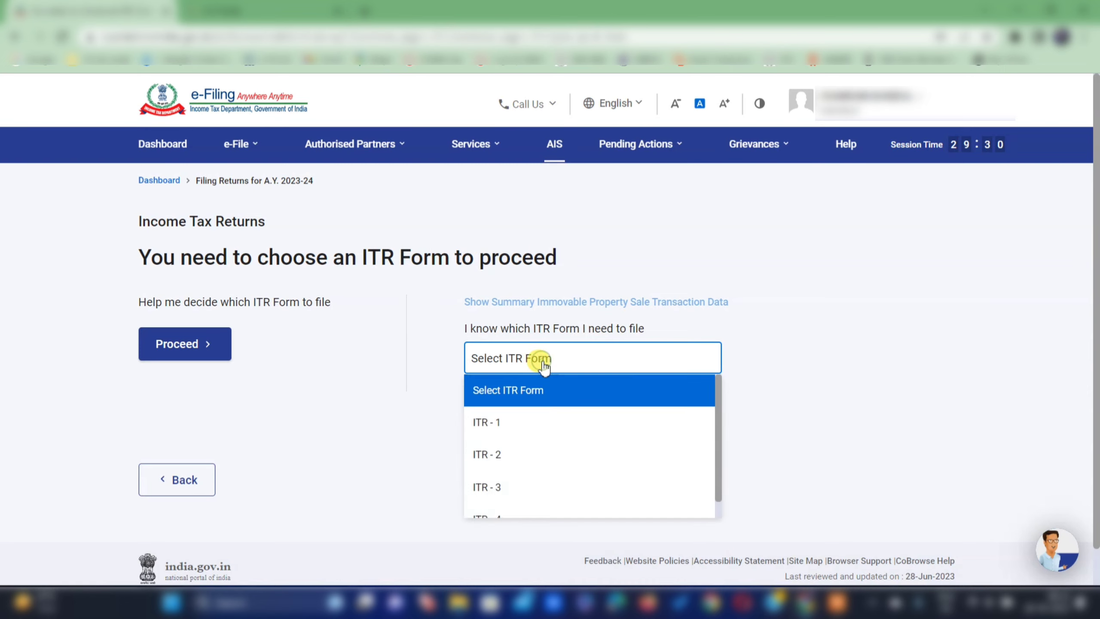
{"action": "left_click", "coordinate": [539, 422]}
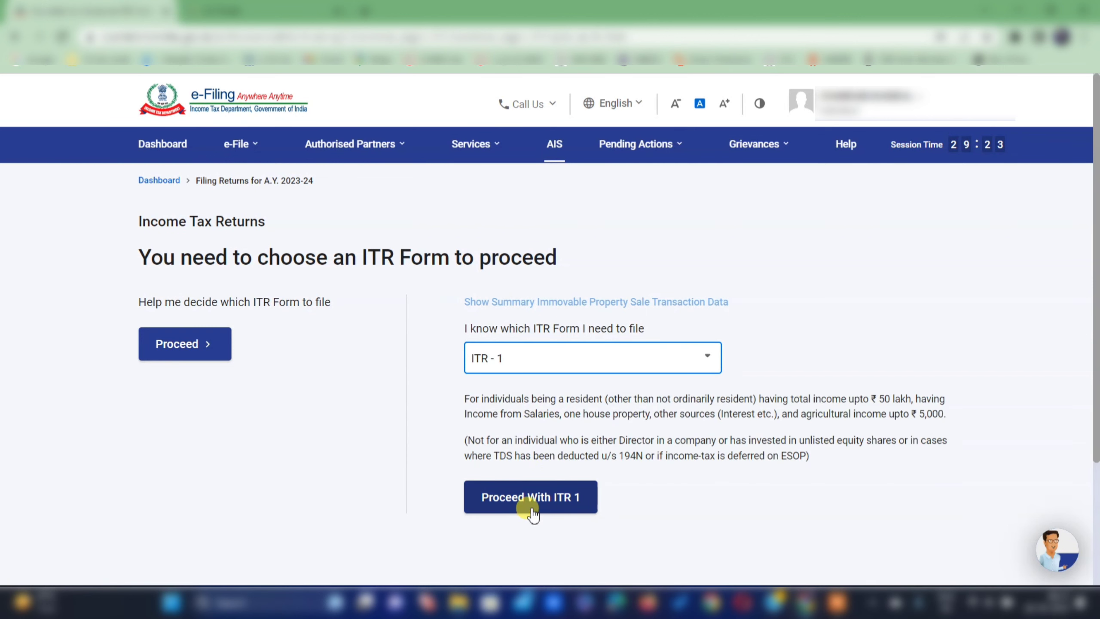
{"action": "left_click", "coordinate": [546, 500]}
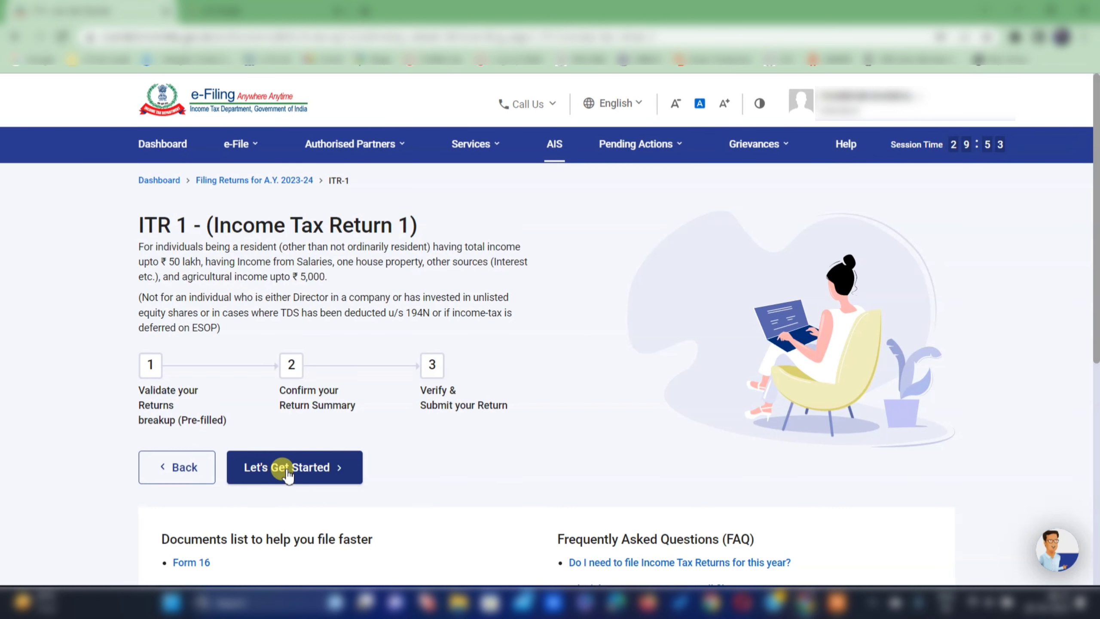
{"action": "left_click", "coordinate": [283, 476]}
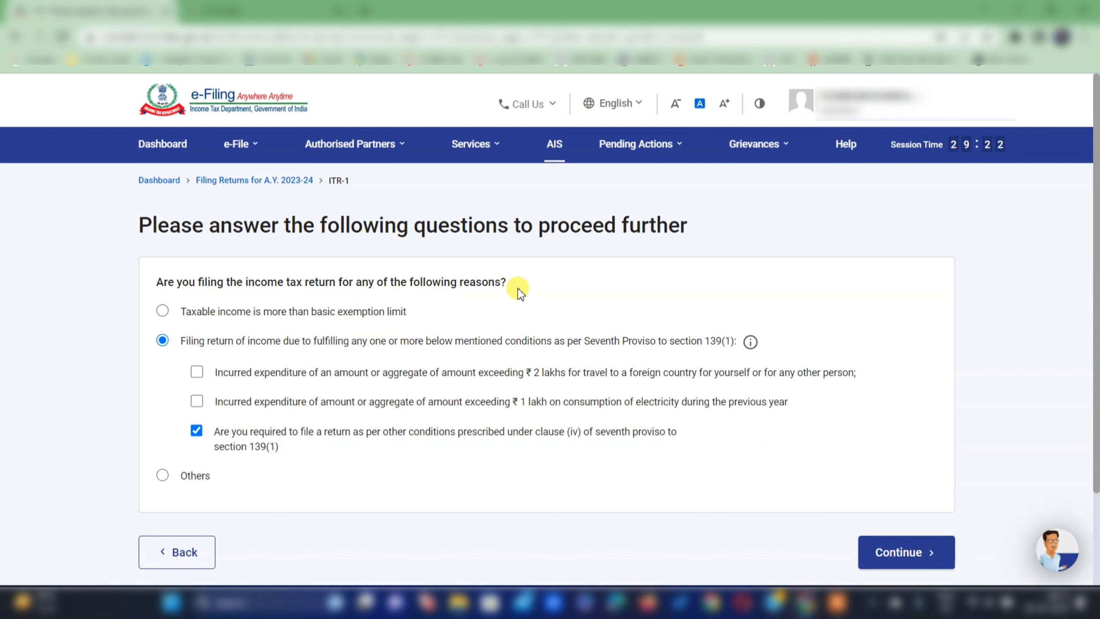
Give "Taxable income is more than basic exemption limit" as the filing reason and acknowledge the pre-filled data notice.
{"action": "left_click", "coordinate": [163, 312]}
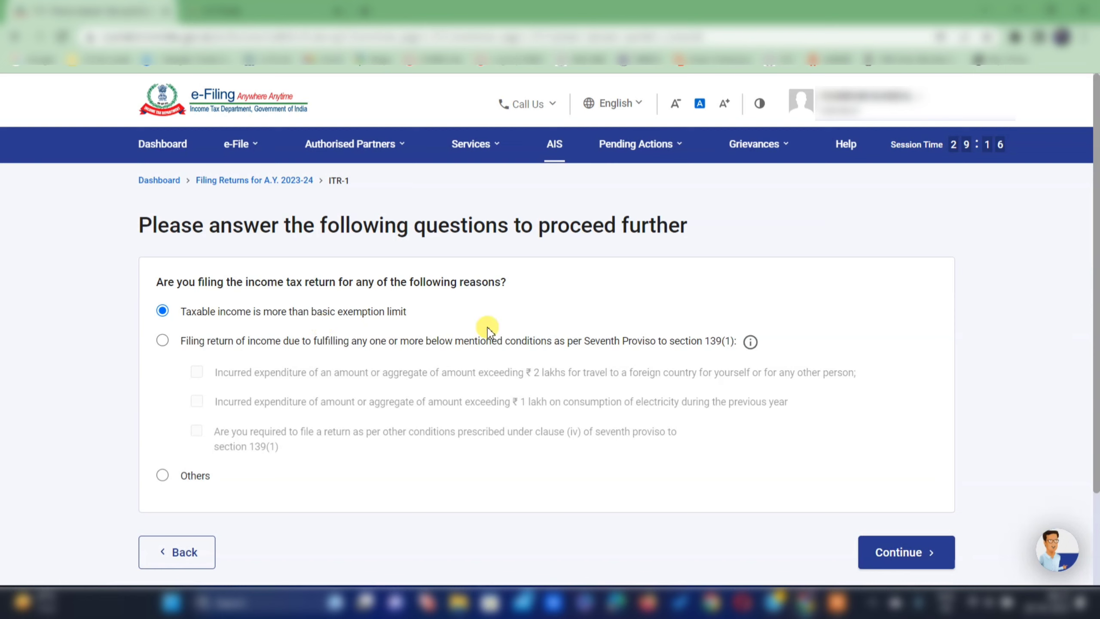
{"action": "left_click", "coordinate": [889, 553]}
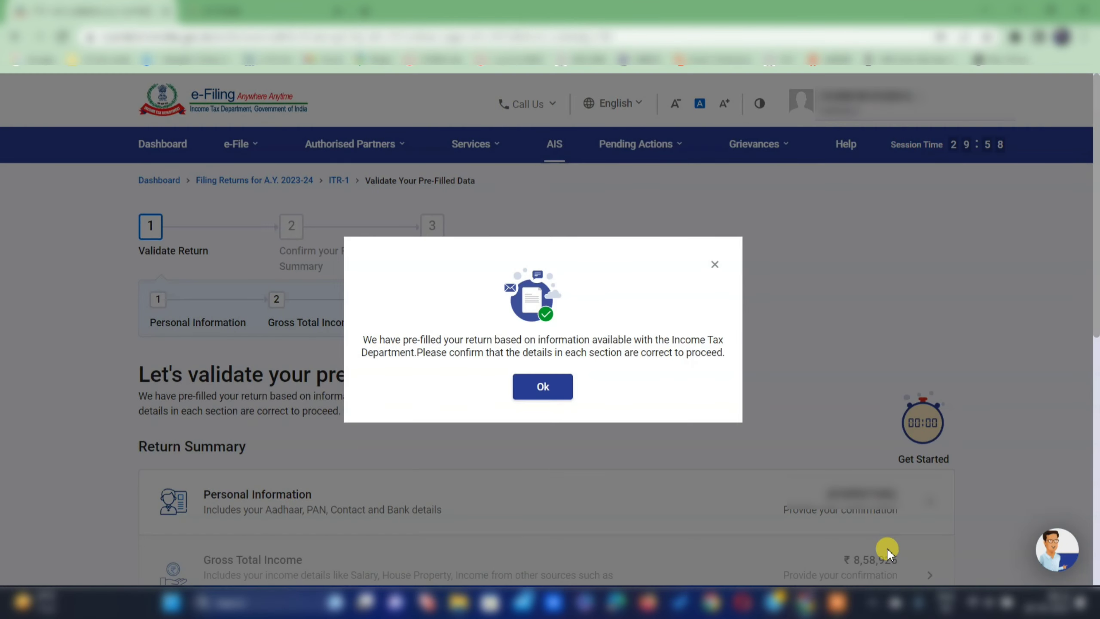
{"action": "left_click", "coordinate": [553, 394]}
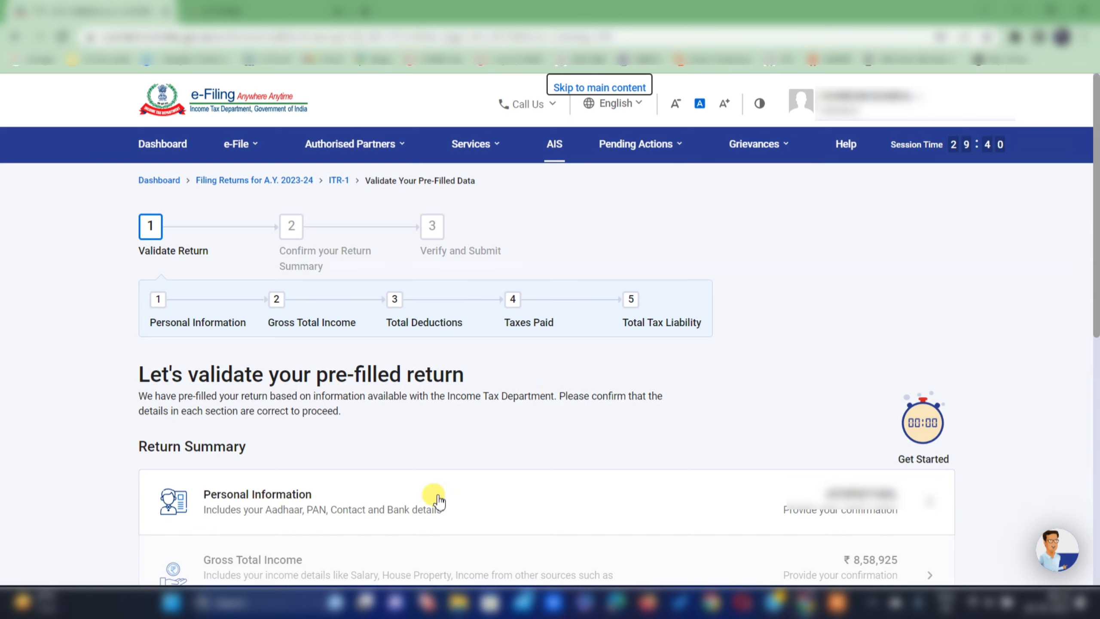
Verify the Personal Information section, keeping State Government as nature of employment and 139(1) as filing section, and confirm it.
{"action": "left_click", "coordinate": [258, 505]}
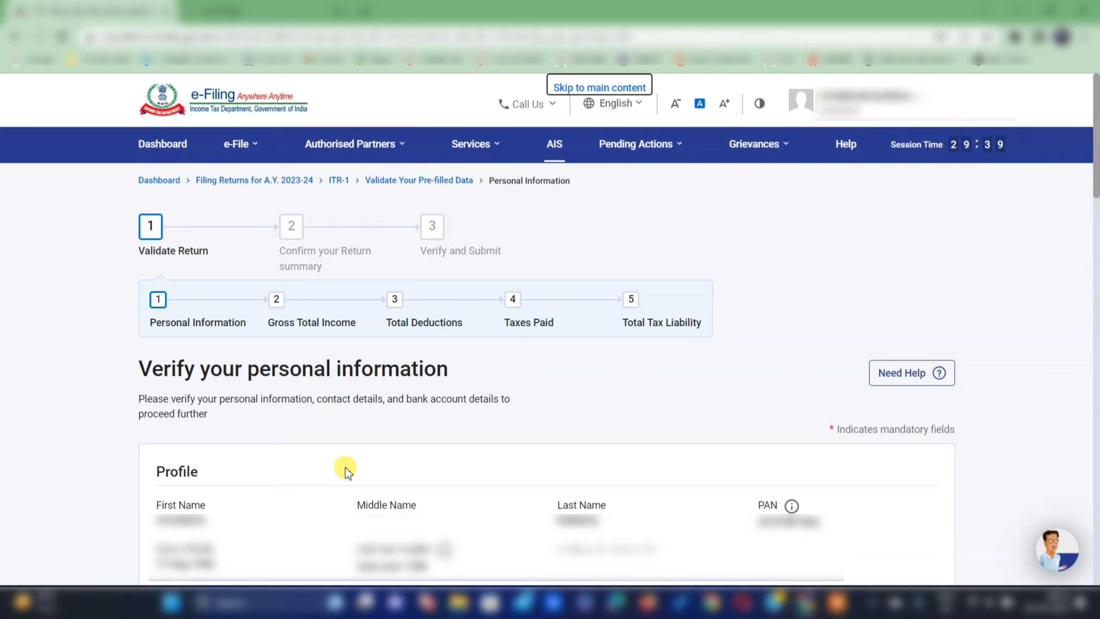
{"action": "scroll", "coordinate": [179, 337], "scroll_direction": "down", "scroll_amount": 4}
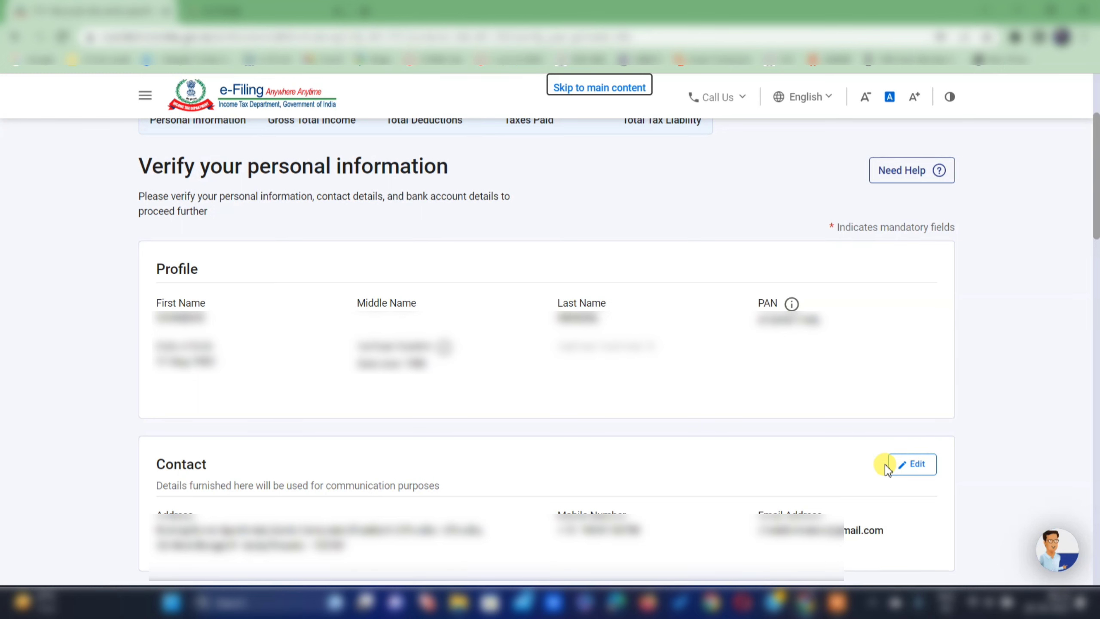
{"action": "scroll", "coordinate": [4, 169], "scroll_direction": "down", "scroll_amount": 10}
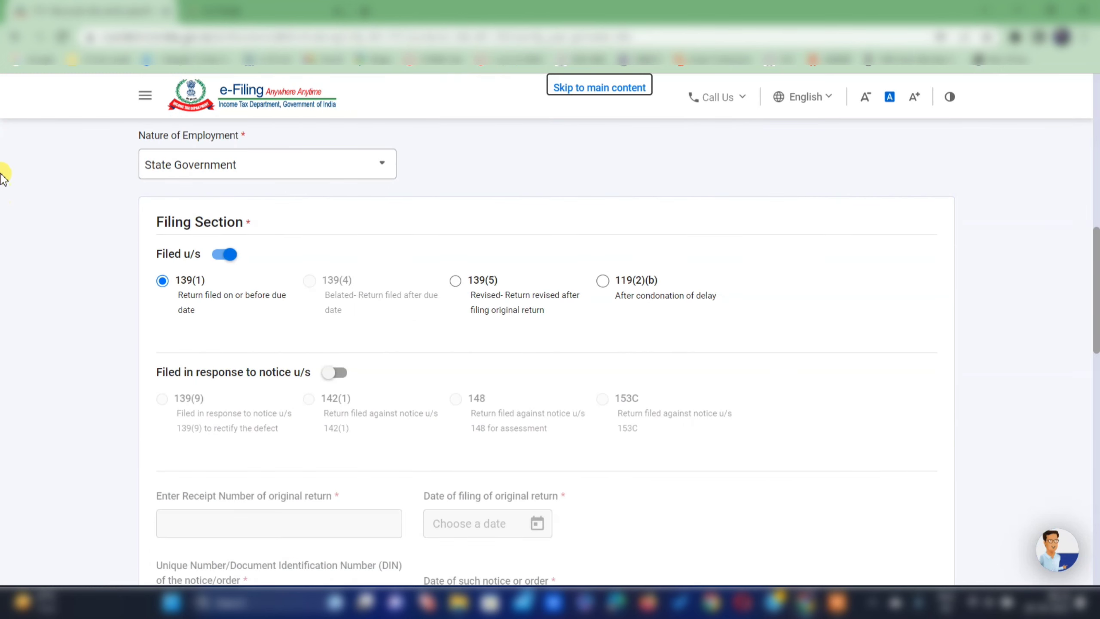
{"action": "left_click", "coordinate": [189, 170]}
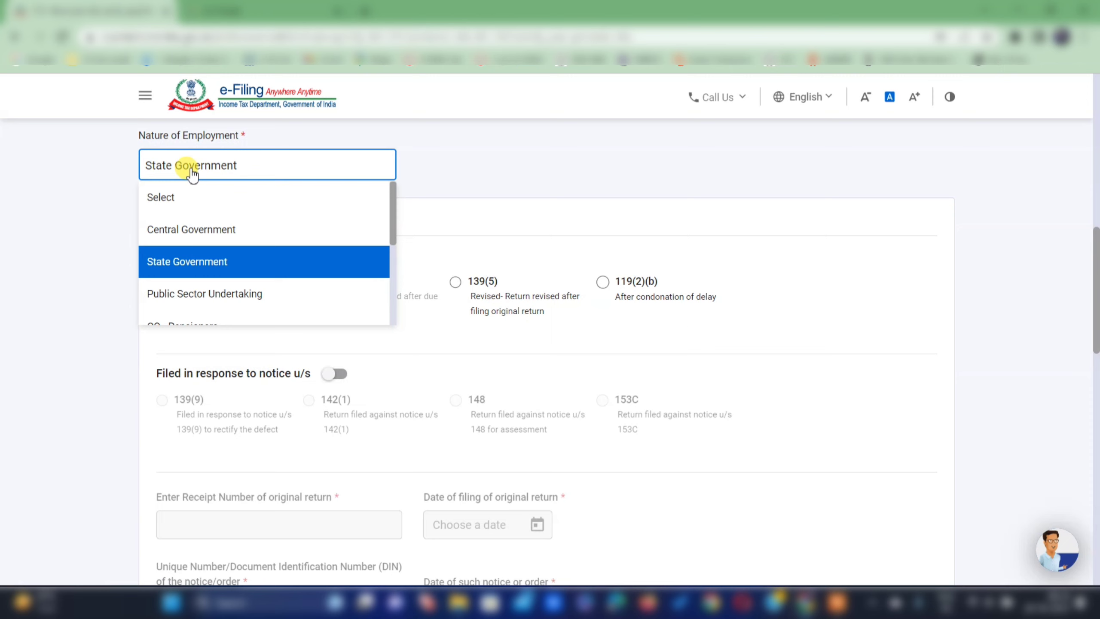
{"action": "left_click", "coordinate": [189, 260]}
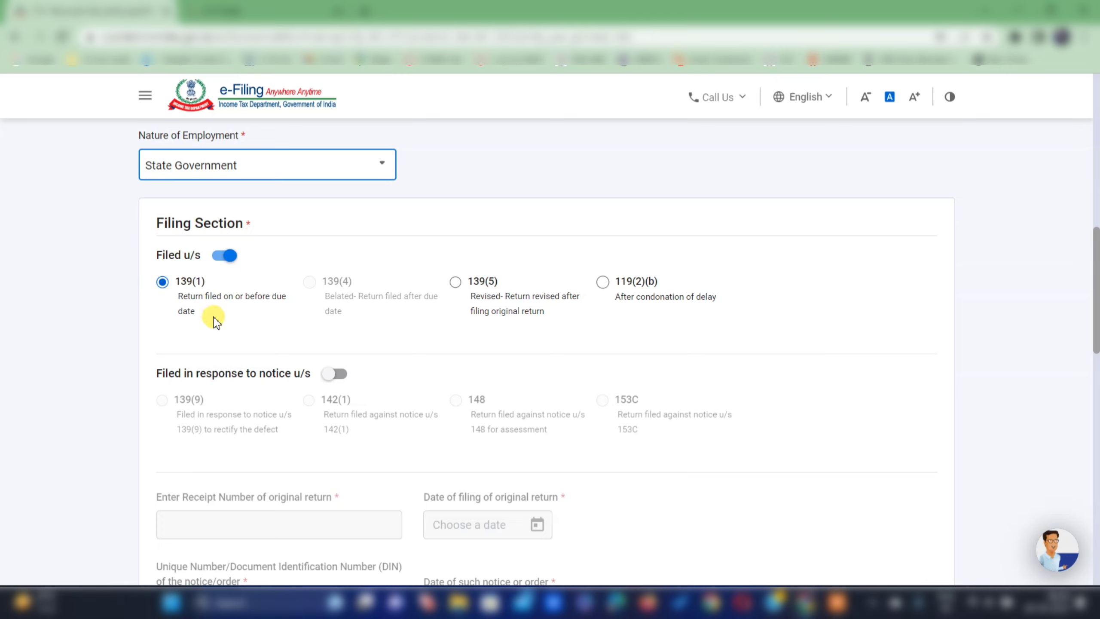
{"action": "scroll", "coordinate": [215, 320], "scroll_direction": "down", "scroll_amount": 10}
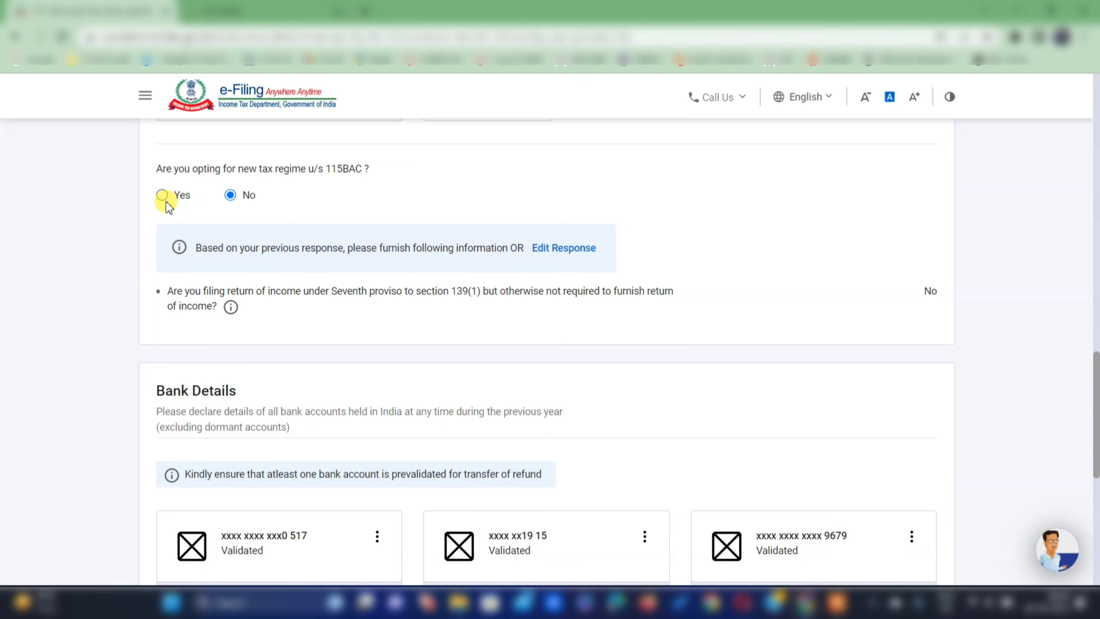
{"action": "scroll", "coordinate": [1048, 498], "scroll_direction": "down", "scroll_amount": 8}
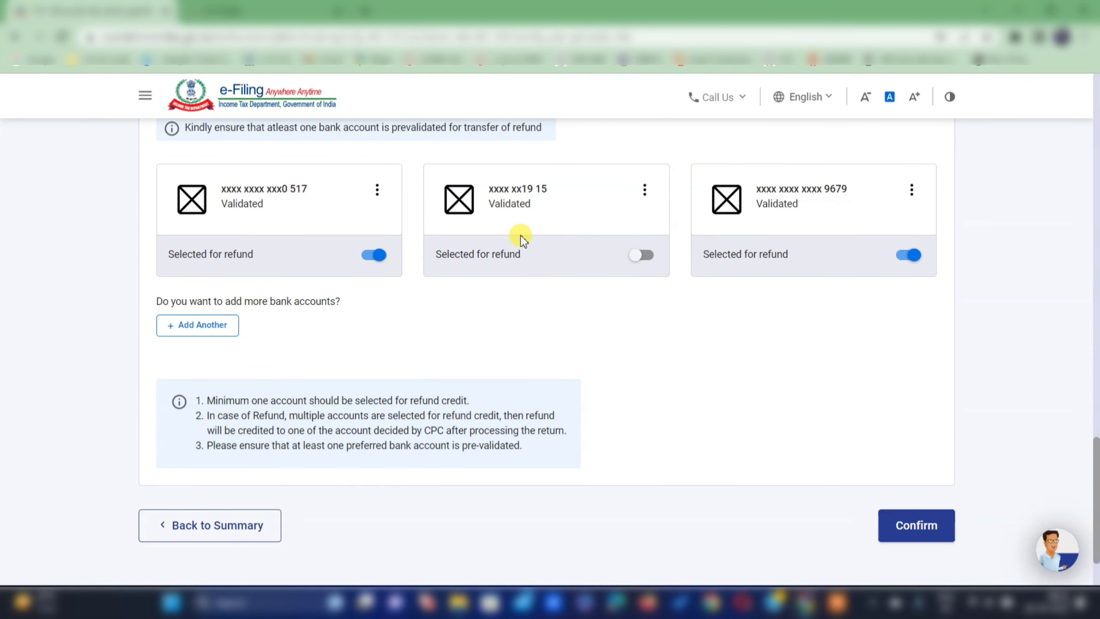
{"action": "left_click", "coordinate": [904, 530]}
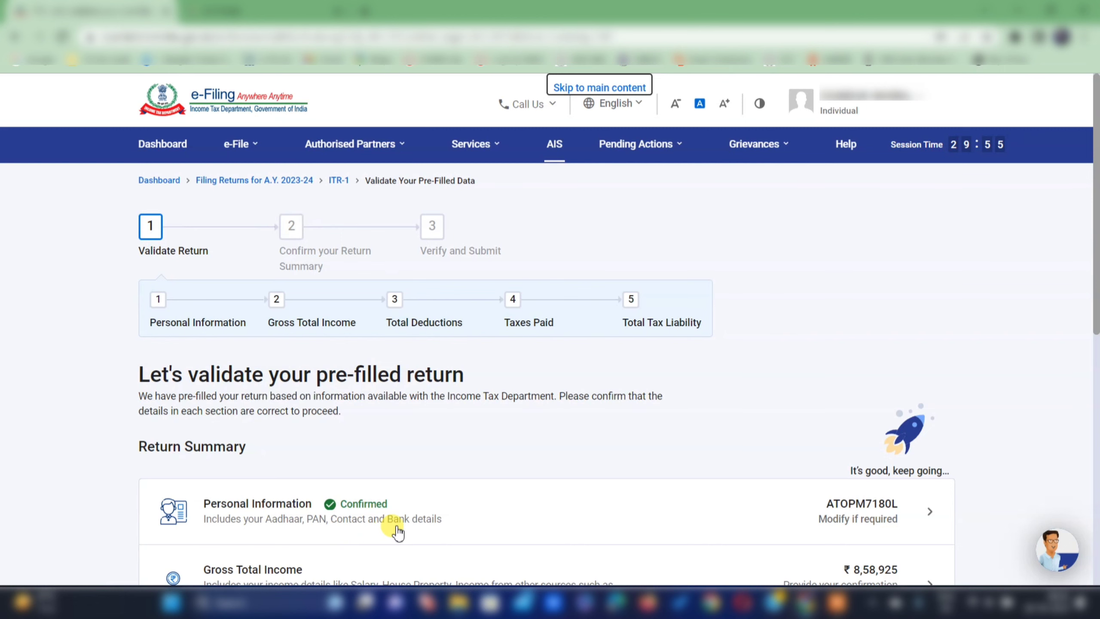
Begin the Gross Total Income section, answer No to every salary exemption question and continue to the income source details.
{"action": "scroll", "coordinate": [397, 531], "scroll_direction": "down", "scroll_amount": 6}
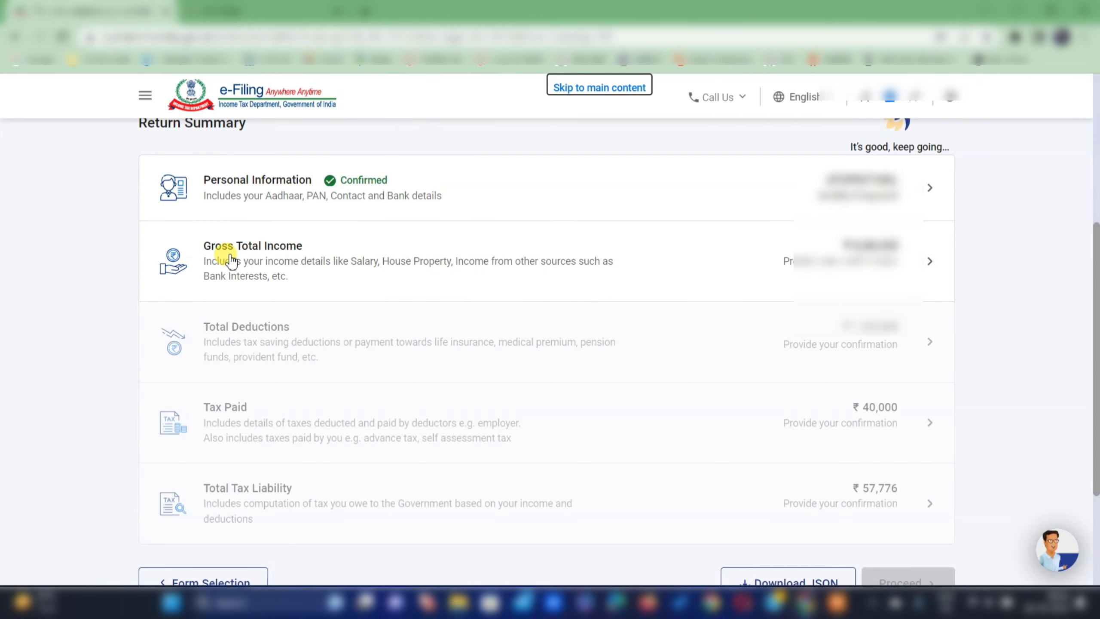
{"action": "left_click", "coordinate": [320, 265]}
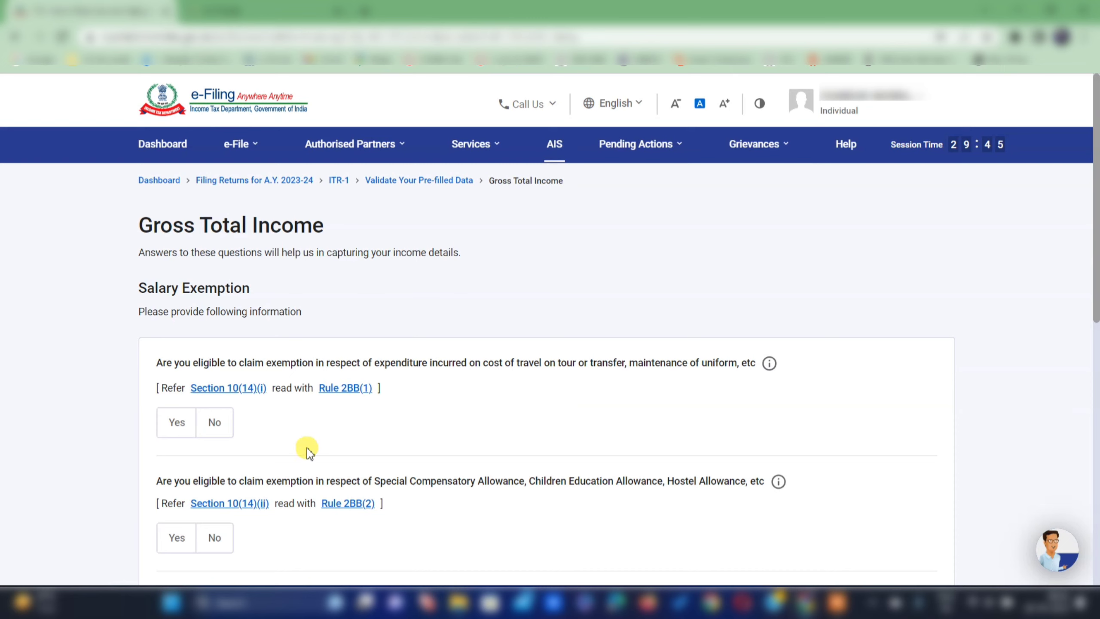
{"action": "left_click", "coordinate": [216, 422]}
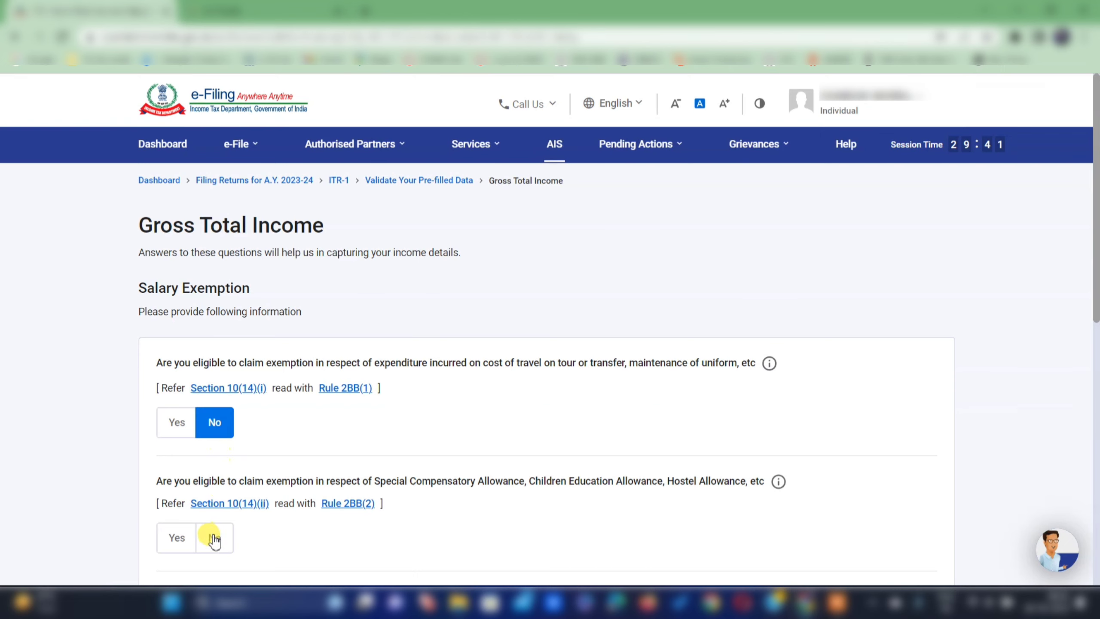
{"action": "left_click", "coordinate": [213, 538]}
{"action": "scroll", "coordinate": [613, 528], "scroll_direction": "down", "scroll_amount": 10}
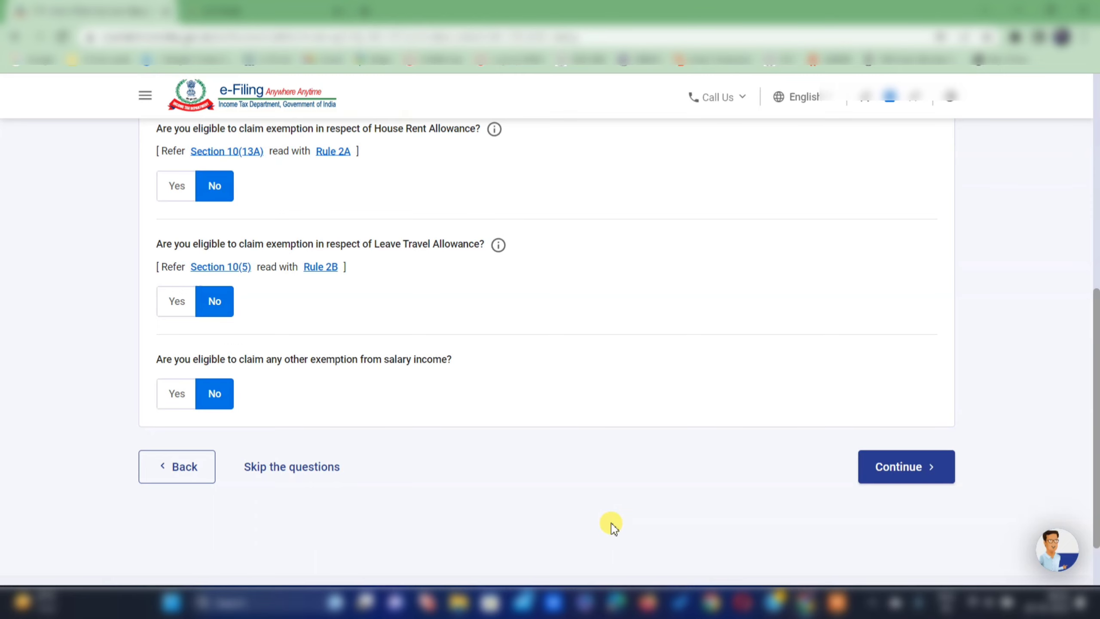
{"action": "left_click", "coordinate": [903, 472]}
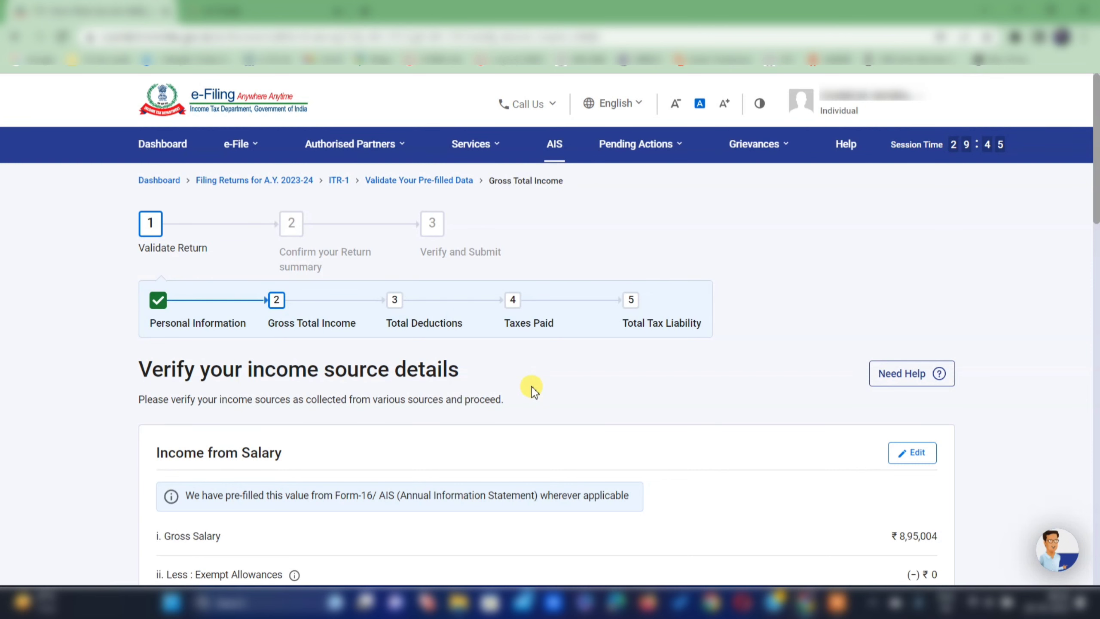
Add a Self Occupied house property with 63,791 as interest payable on borrowed capital under Income from House Property.
{"action": "scroll", "coordinate": [534, 390], "scroll_direction": "down", "scroll_amount": 5}
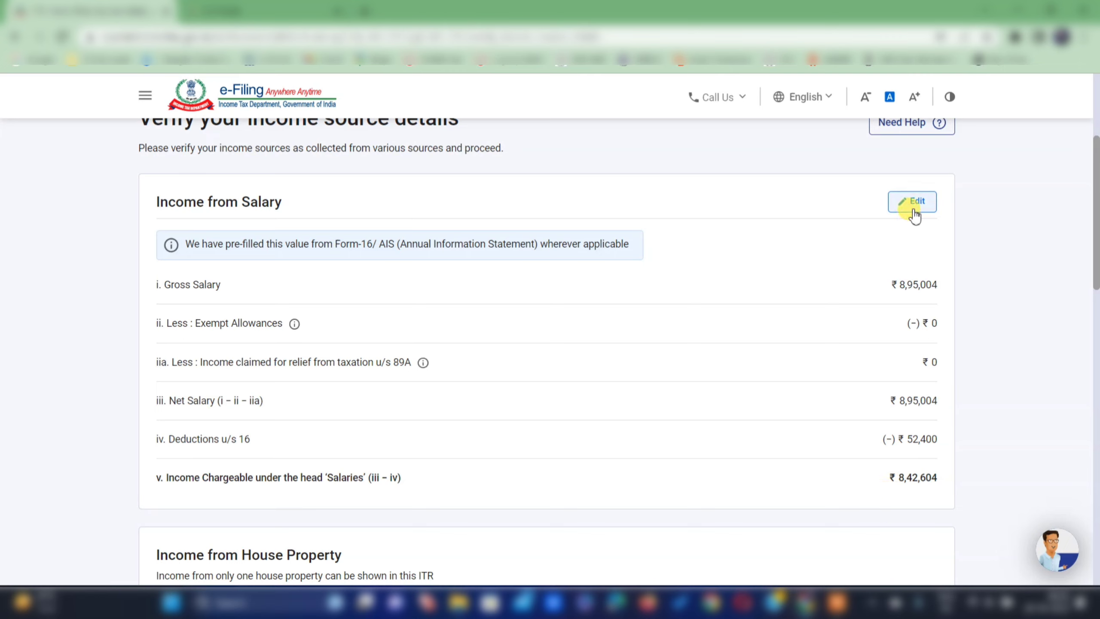
{"action": "scroll", "coordinate": [287, 393], "scroll_direction": "down", "scroll_amount": 6}
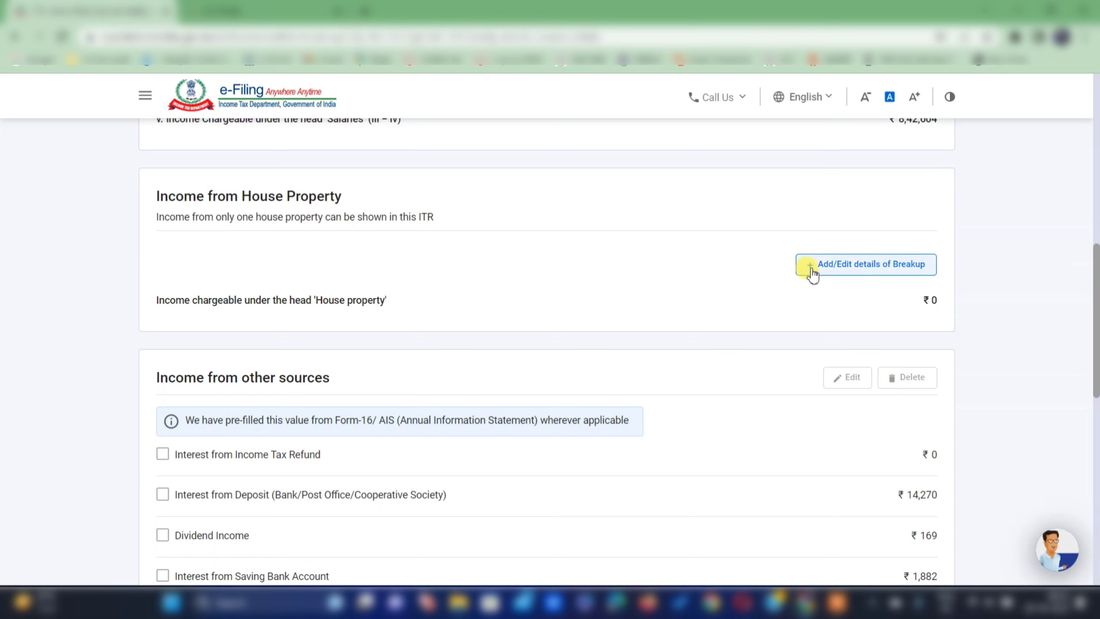
{"action": "left_click", "coordinate": [857, 272]}
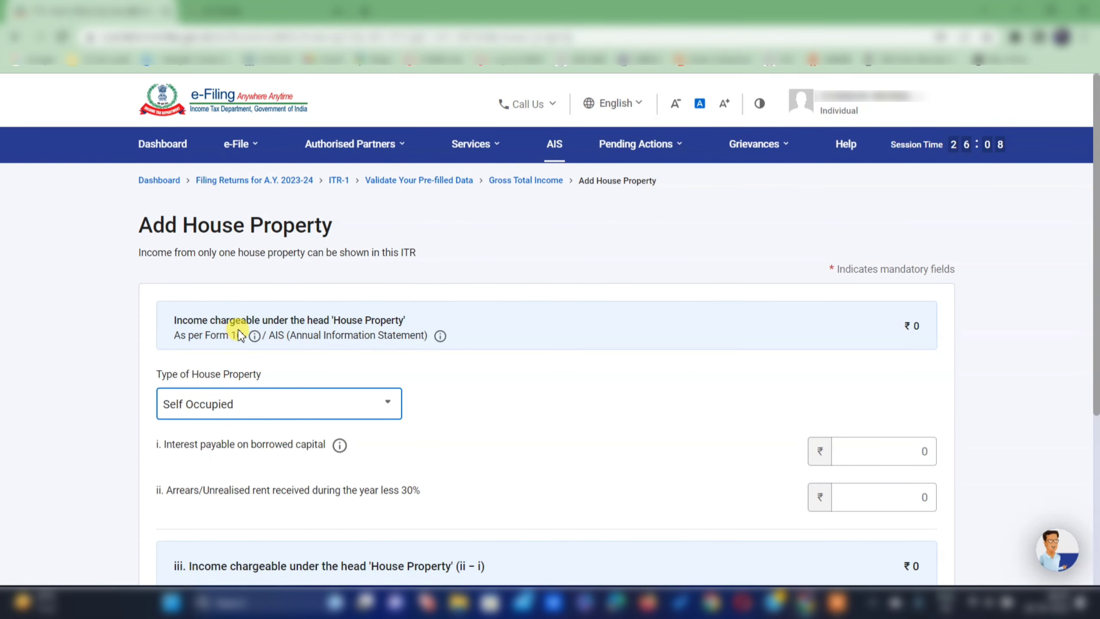
{"action": "left_click", "coordinate": [200, 444]}
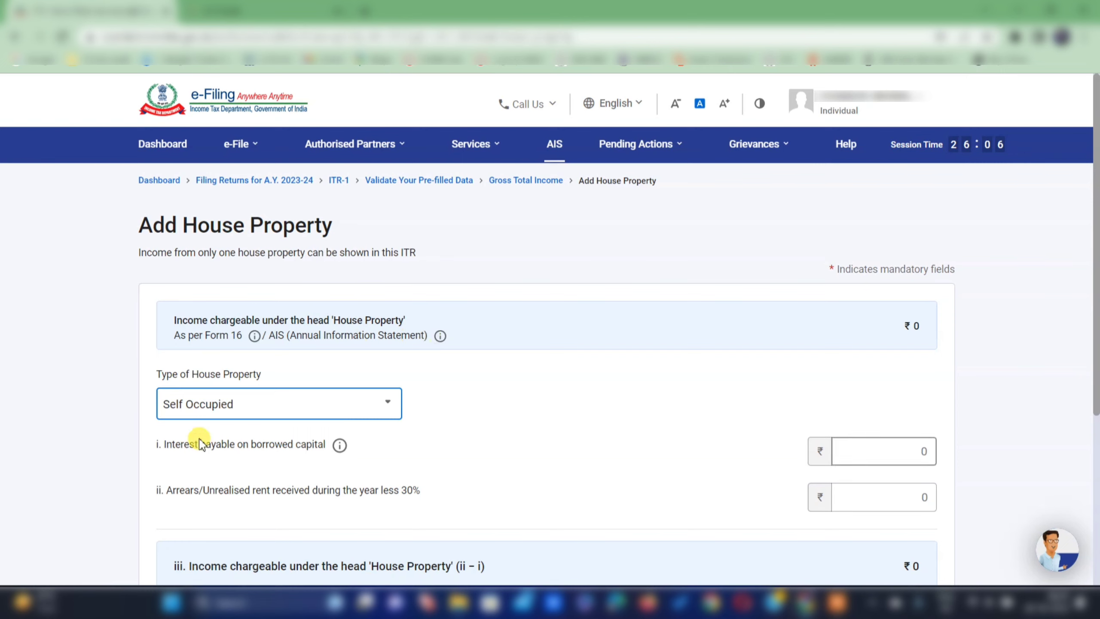
{"action": "left_click", "coordinate": [170, 411]}
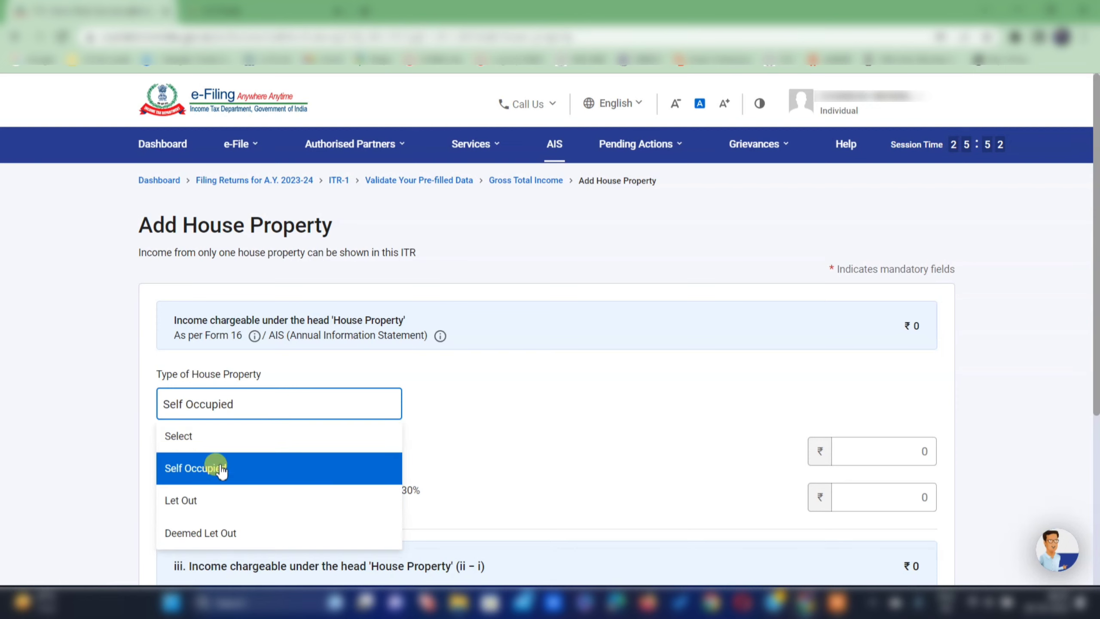
{"action": "left_click", "coordinate": [219, 473]}
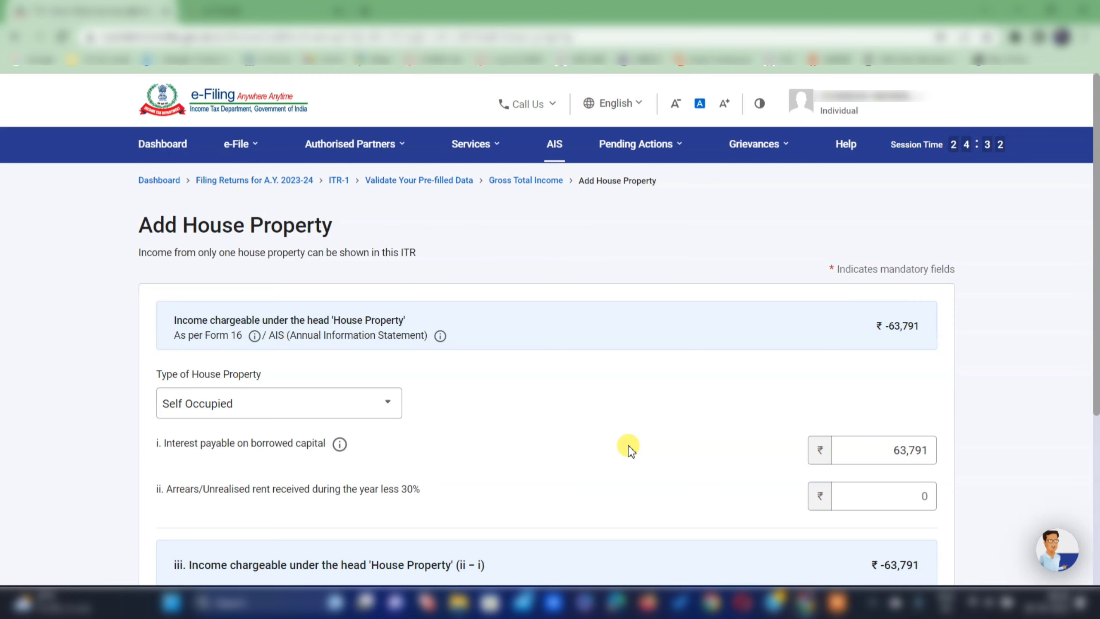
{"action": "left_click", "coordinate": [921, 455]}
{"action": "scroll", "coordinate": [921, 455], "scroll_direction": "down", "scroll_amount": 4}
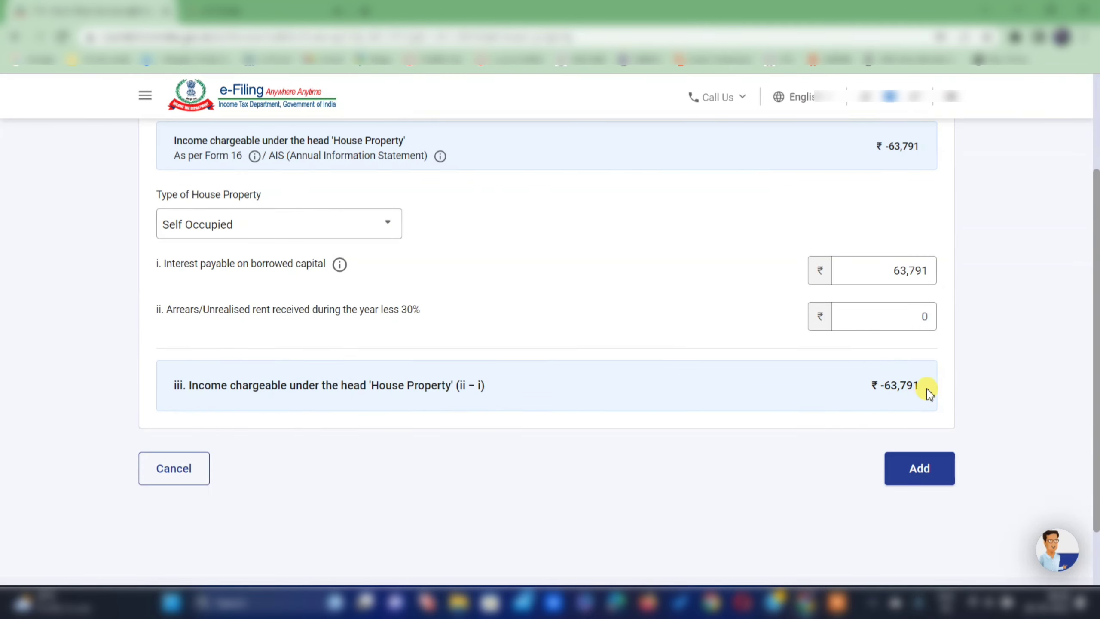
{"action": "left_click", "coordinate": [919, 476]}
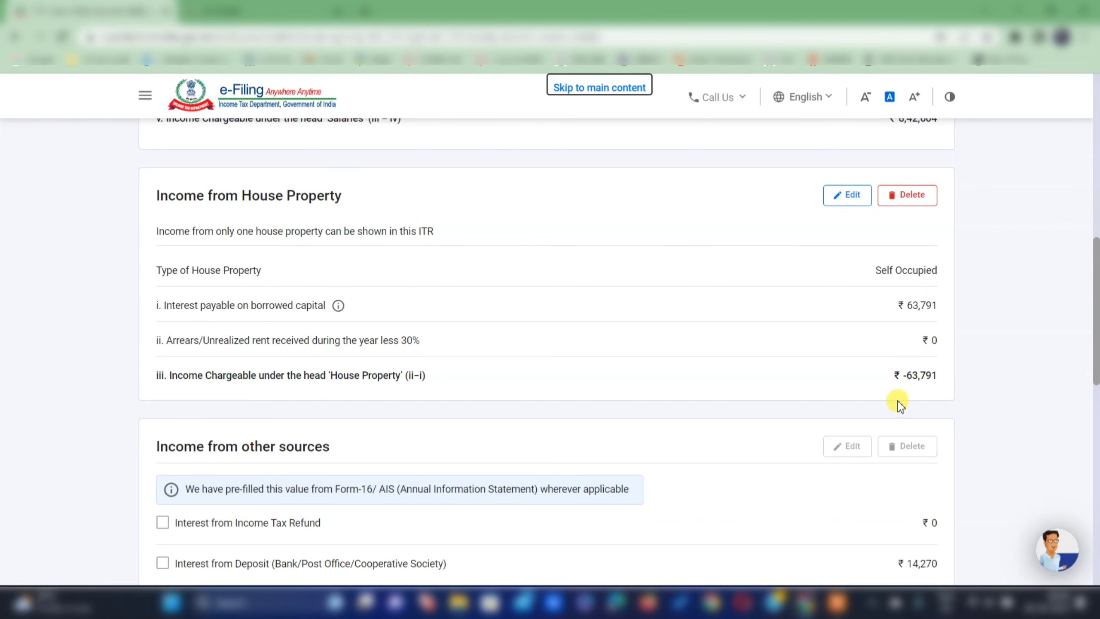
Check the income from other sources, select Interest from Income Tax Refund, and confirm the Gross Total Income section.
{"action": "scroll", "coordinate": [596, 401], "scroll_direction": "down", "scroll_amount": 5}
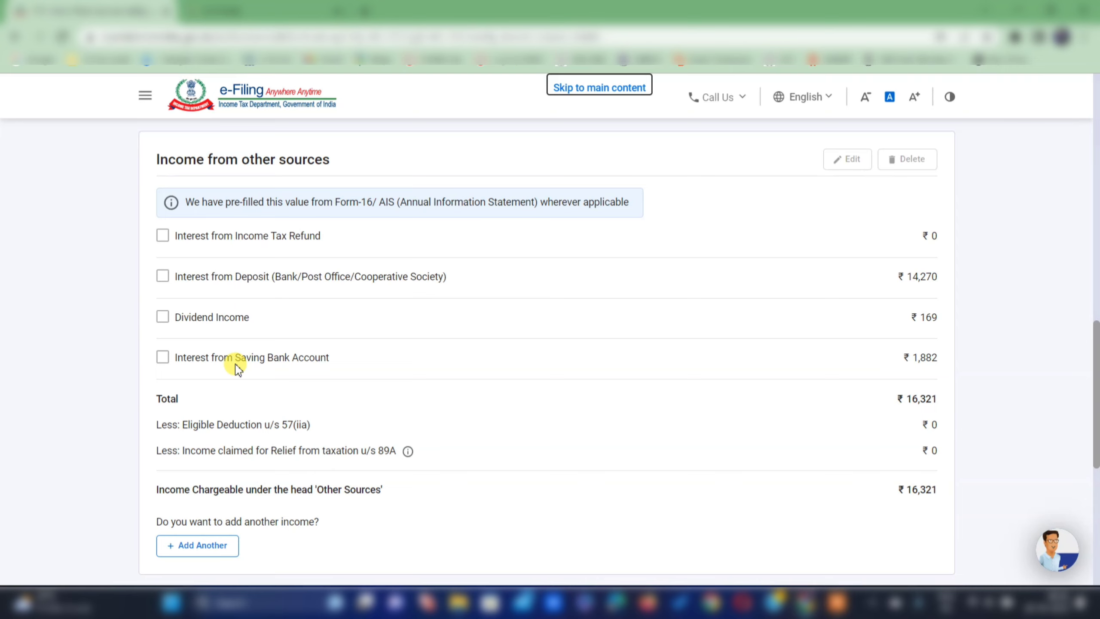
{"action": "left_click", "coordinate": [749, 286]}
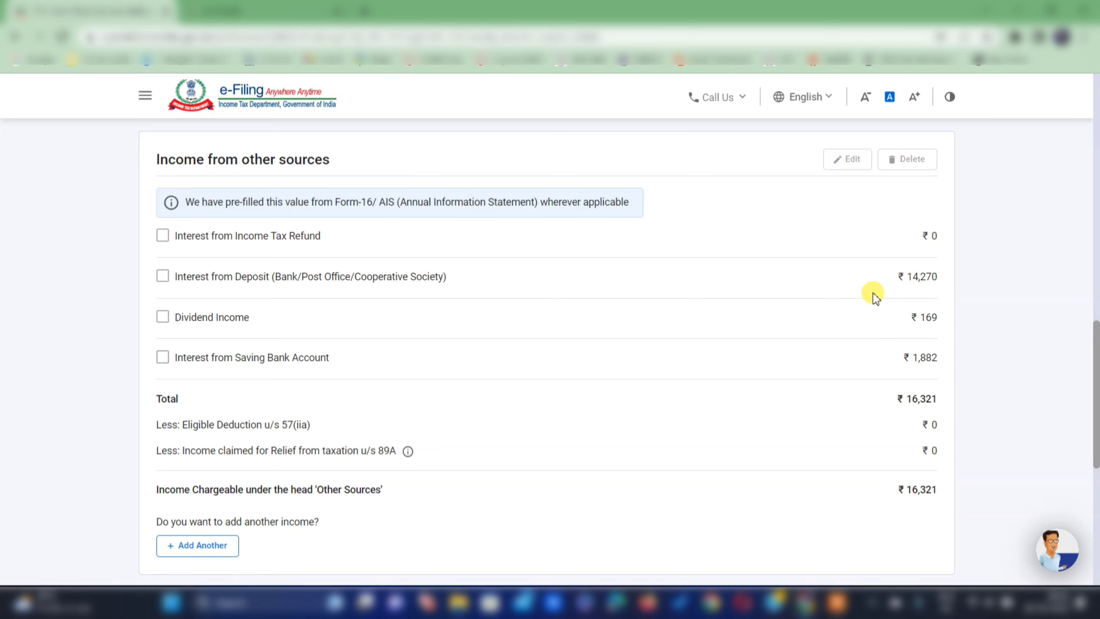
{"action": "left_click", "coordinate": [163, 236]}
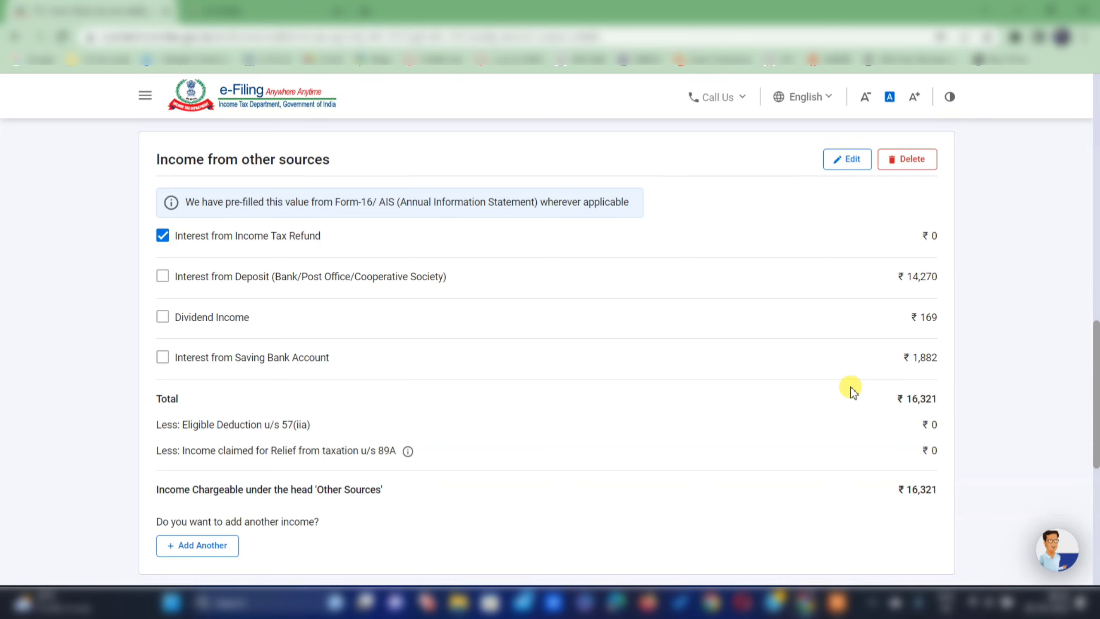
{"action": "scroll", "coordinate": [851, 390], "scroll_direction": "down", "scroll_amount": 5}
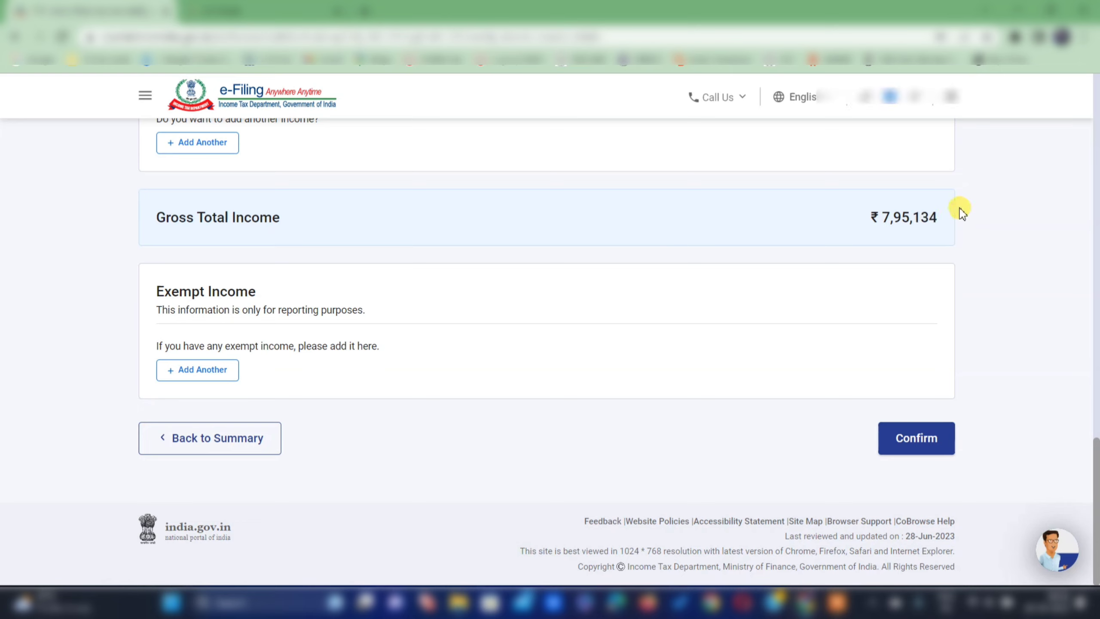
{"action": "left_click", "coordinate": [918, 446]}
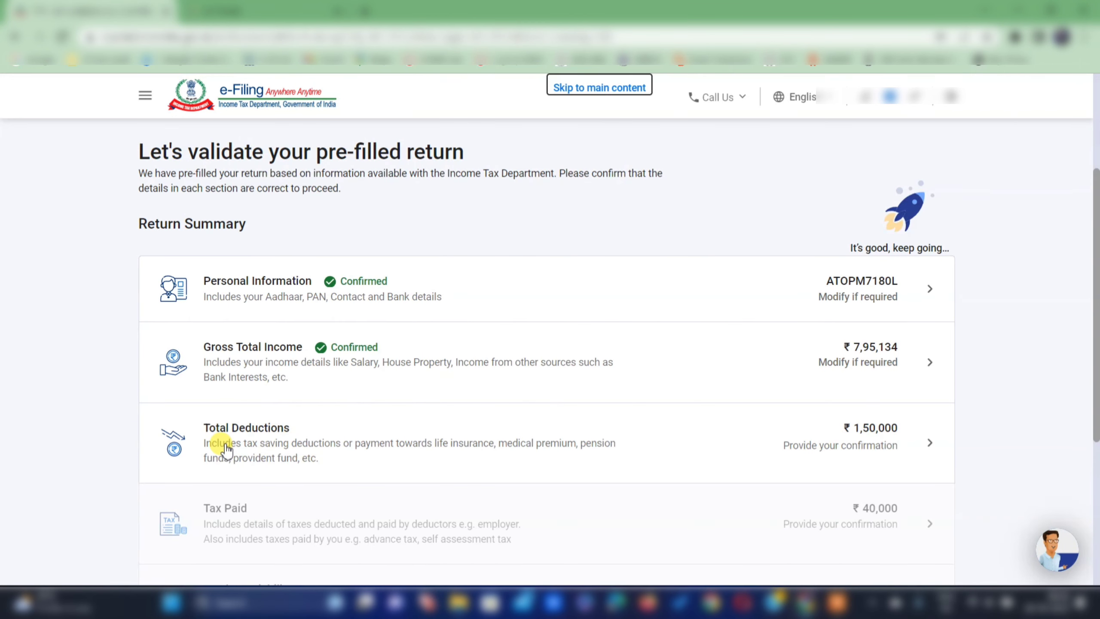
In Total Deductions, answer No for donations, scientific research or rural development donations, 80GG and 80CCD(2), and agree with the 80C information.
{"action": "left_click", "coordinate": [225, 450]}
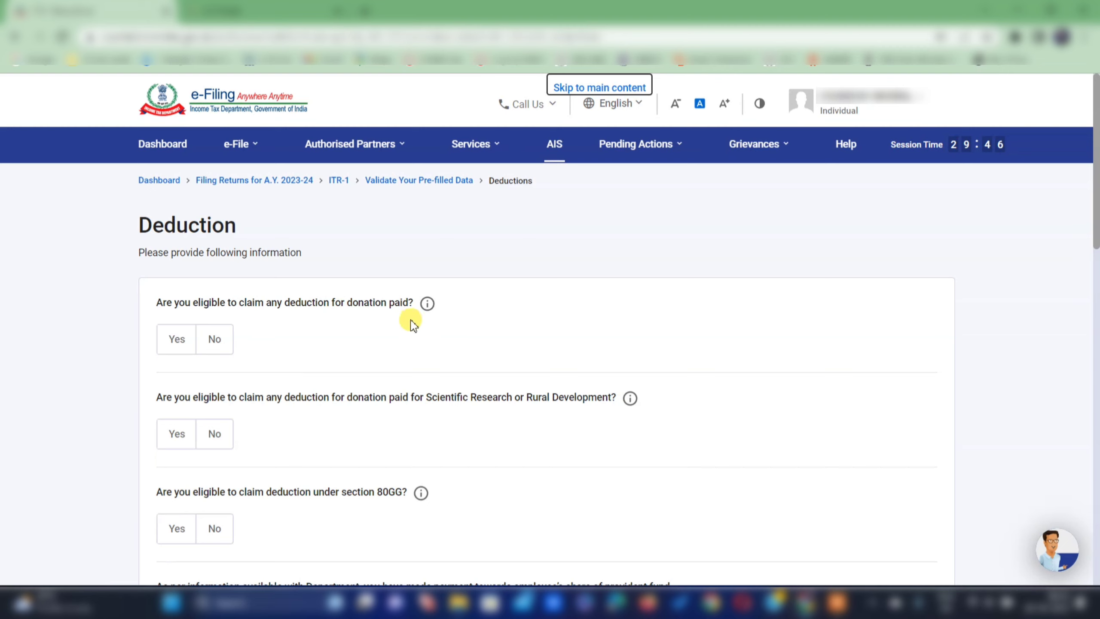
{"action": "left_click", "coordinate": [211, 345]}
{"action": "left_click", "coordinate": [214, 434]}
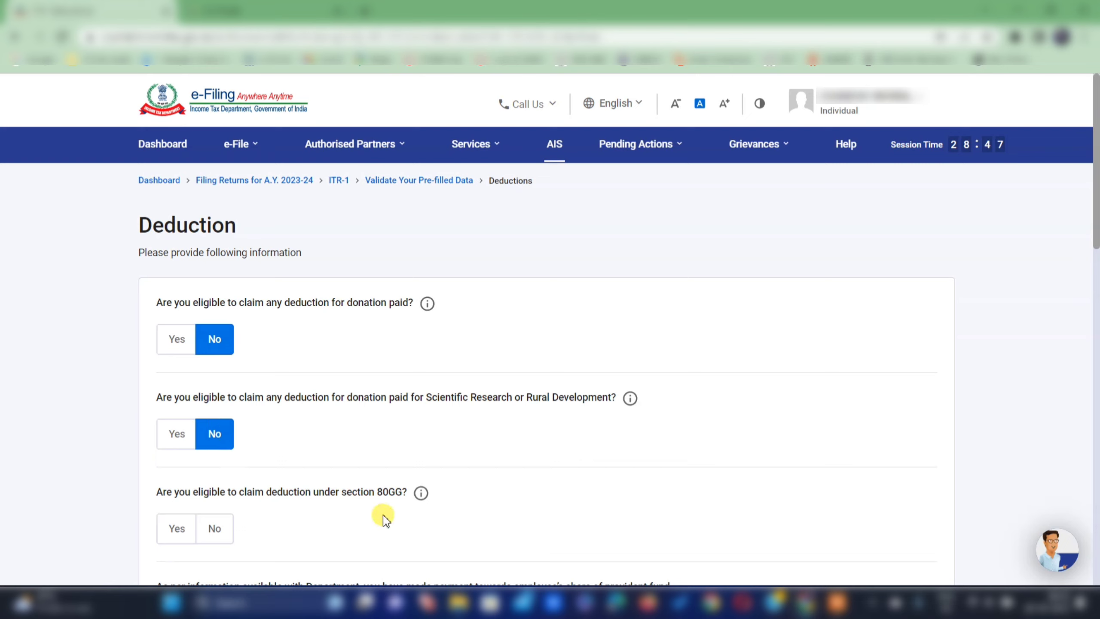
{"action": "left_click", "coordinate": [214, 528]}
{"action": "scroll", "coordinate": [219, 351], "scroll_direction": "down", "scroll_amount": 5}
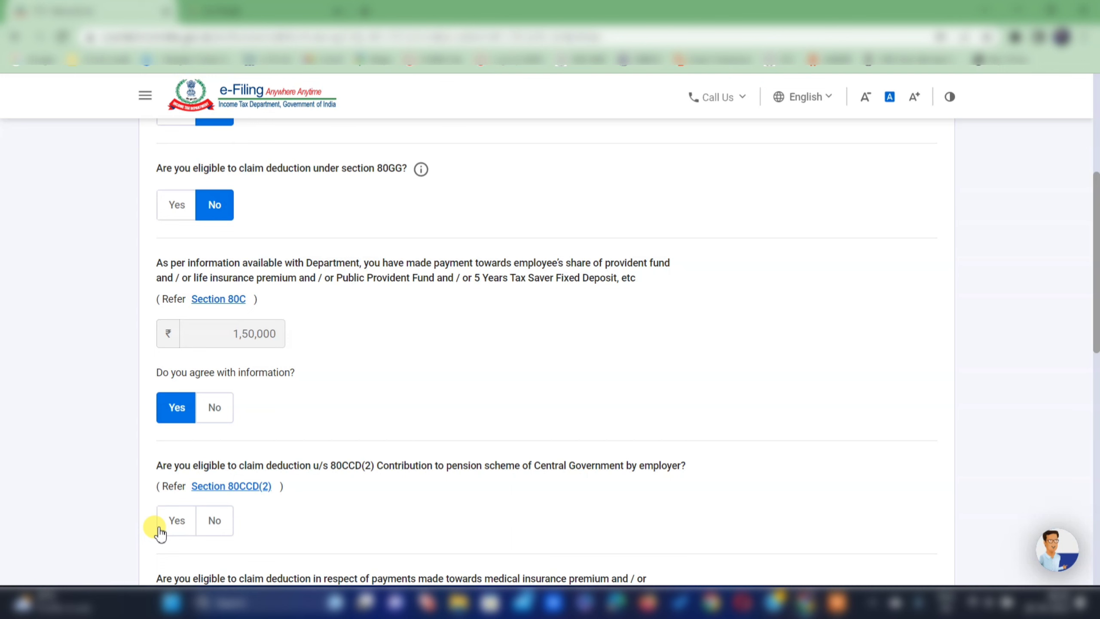
{"action": "left_click", "coordinate": [211, 521]}
Answer Yes for the 80D medical insurance deduction, No for 80E, Yes for 80TTA savings interest and Yes for any other deduction.
{"action": "scroll", "coordinate": [215, 303], "scroll_direction": "down", "scroll_amount": 5}
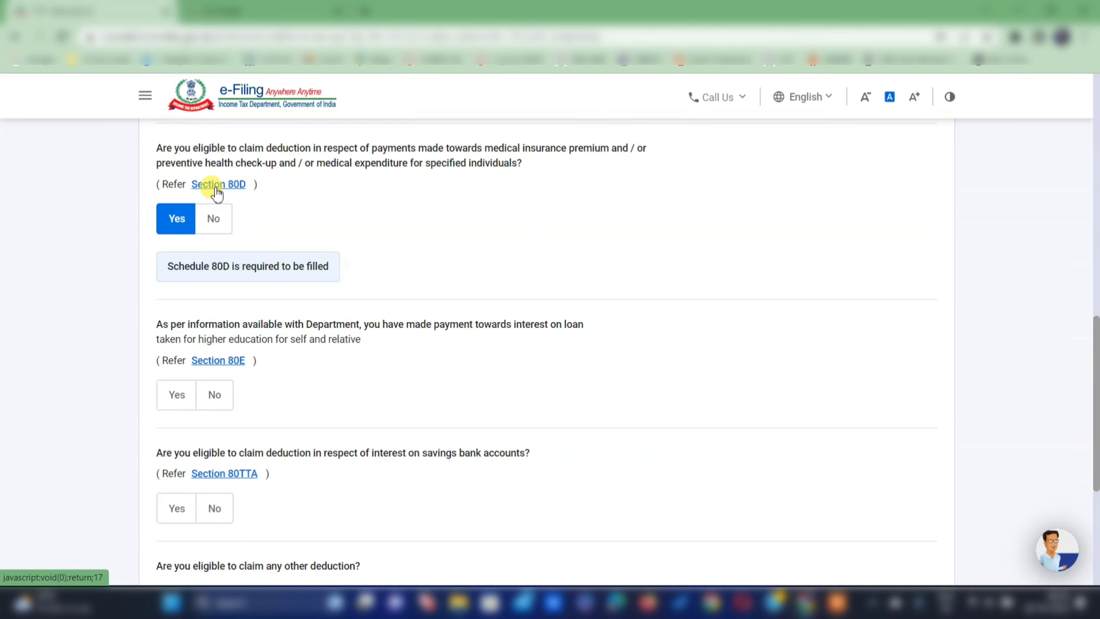
{"action": "left_click", "coordinate": [173, 227]}
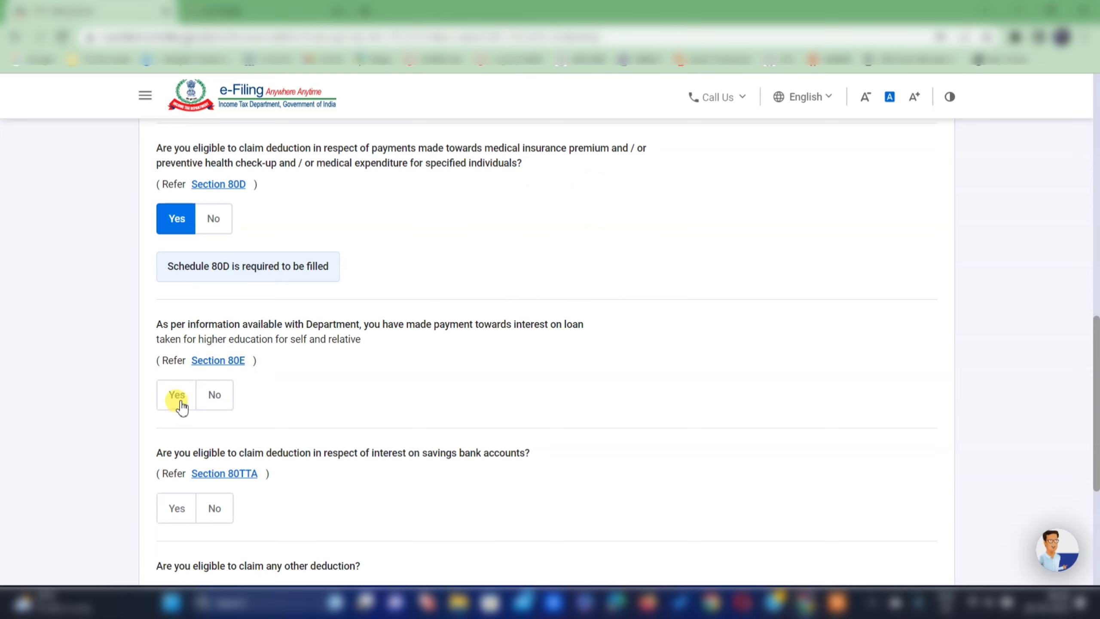
{"action": "left_click", "coordinate": [210, 395]}
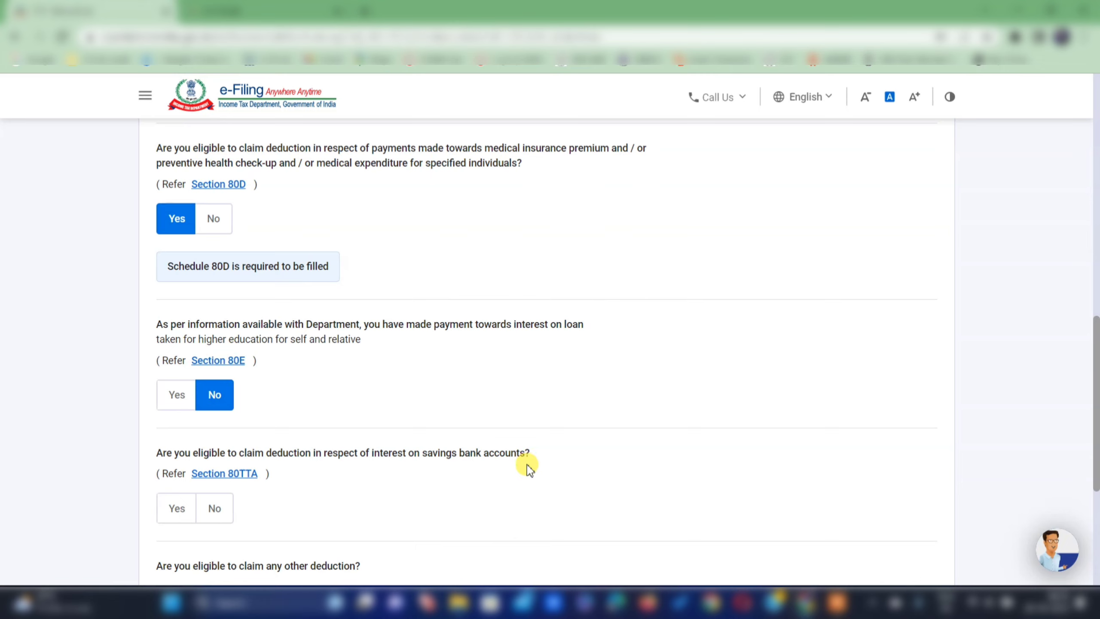
{"action": "left_click", "coordinate": [176, 508]}
{"action": "scroll", "coordinate": [351, 344], "scroll_direction": "down", "scroll_amount": 5}
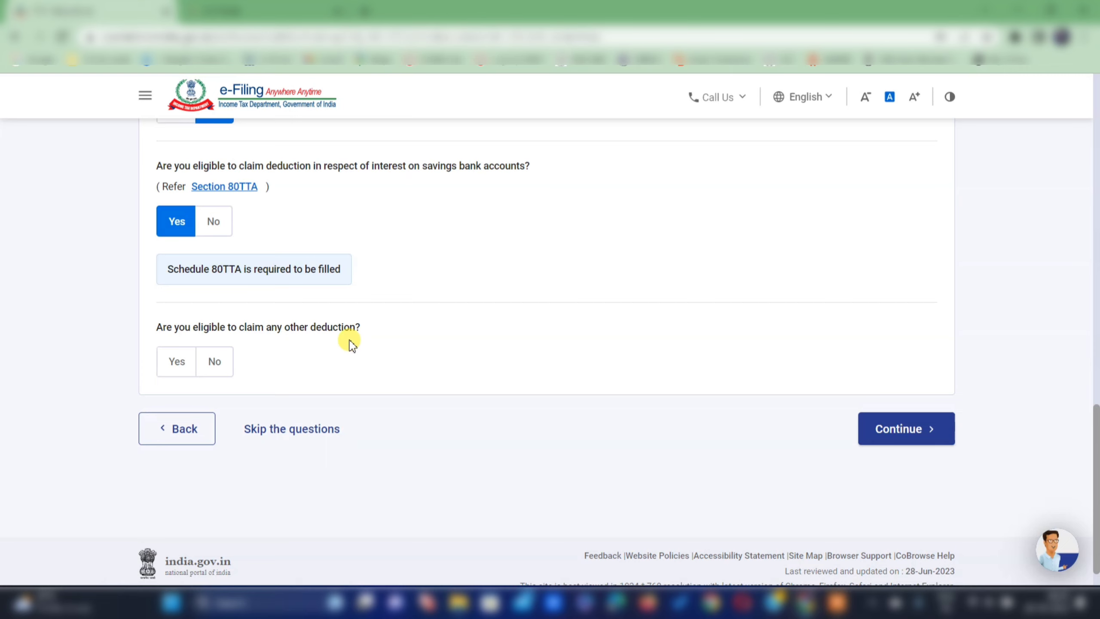
{"action": "left_click", "coordinate": [176, 364]}
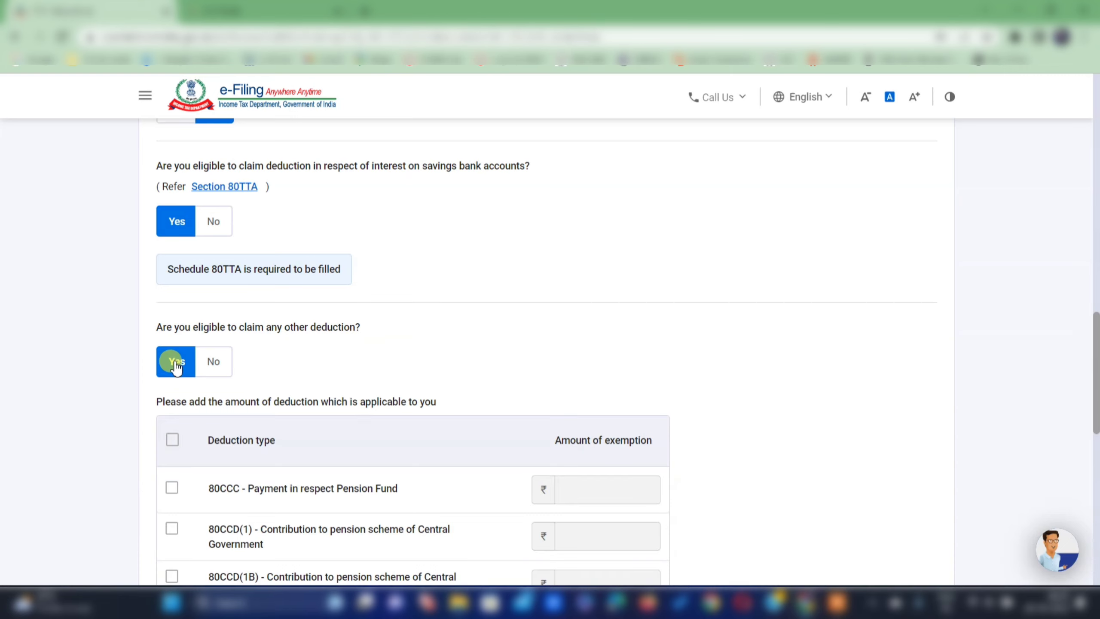
{"action": "scroll", "coordinate": [416, 359], "scroll_direction": "down", "scroll_amount": 5}
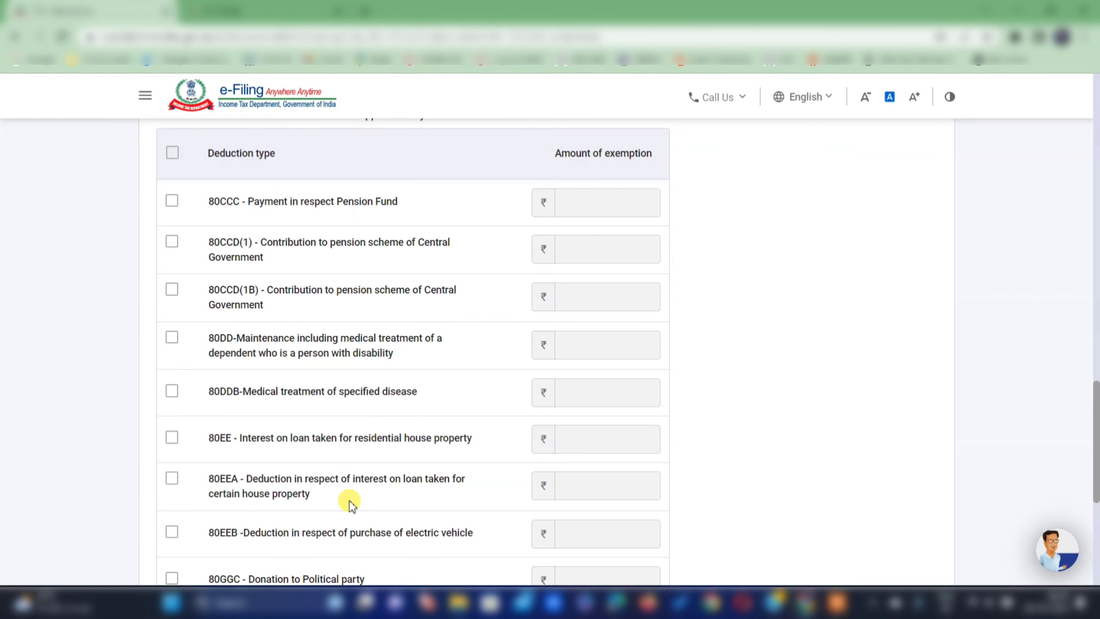
{"action": "left_click", "coordinate": [172, 200]}
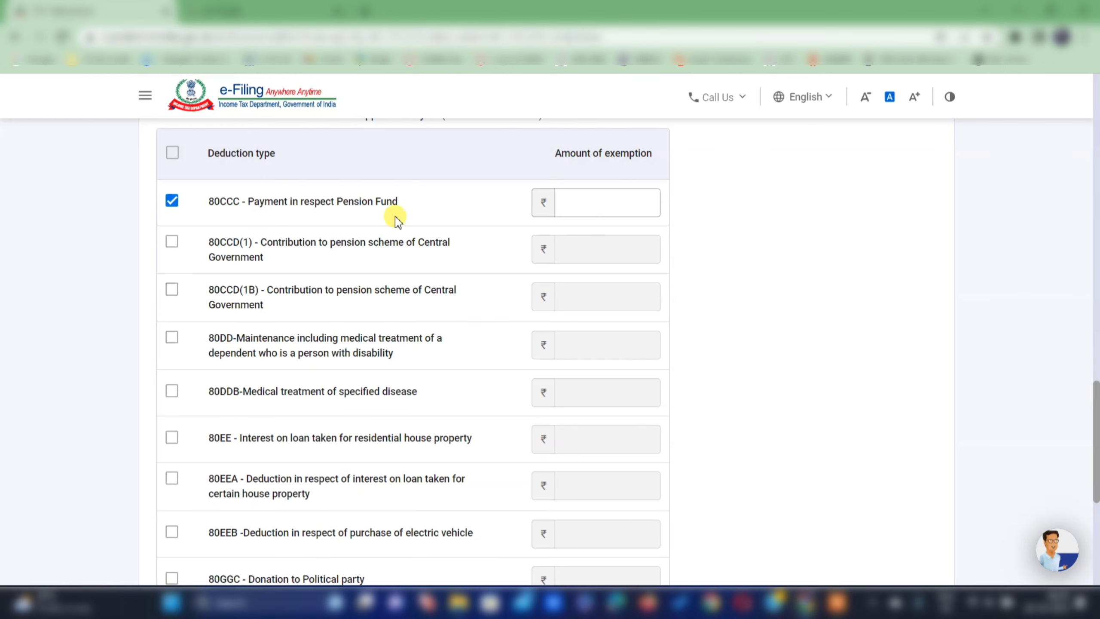
{"action": "left_click", "coordinate": [600, 205]}
{"action": "left_click", "coordinate": [172, 200]}
Claim 2,000 under 80CCD(1B) for contribution to the pension scheme of Central Government and continue to the deductions verification.
{"action": "scroll", "coordinate": [172, 200], "scroll_direction": "up", "scroll_amount": 3}
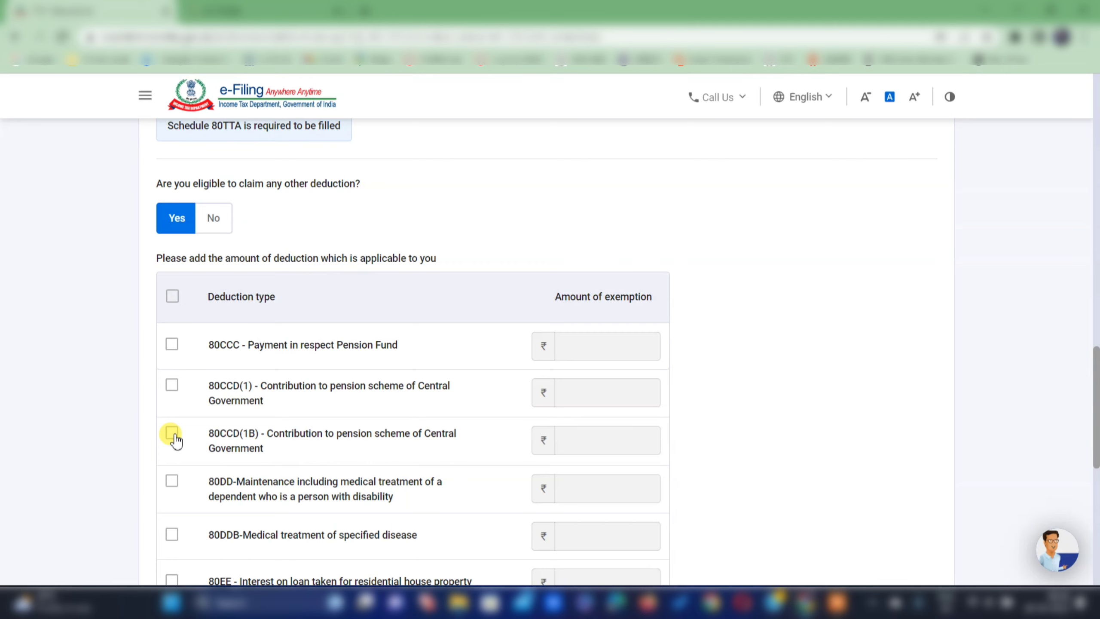
{"action": "left_click", "coordinate": [171, 433]}
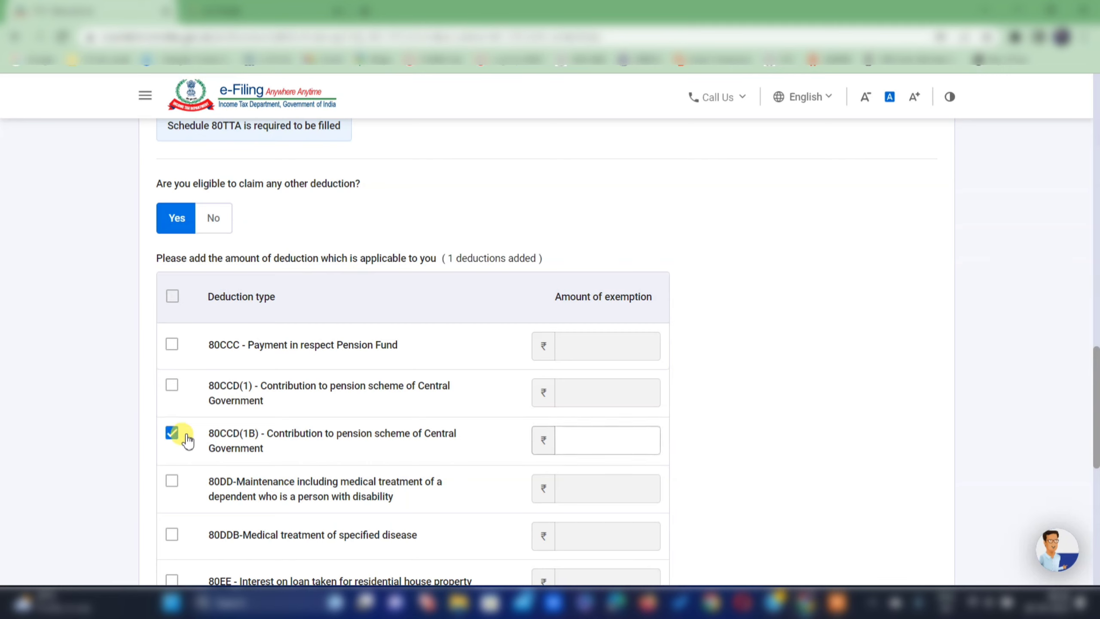
{"action": "left_click", "coordinate": [602, 439]}
{"action": "type", "text": "2000"}
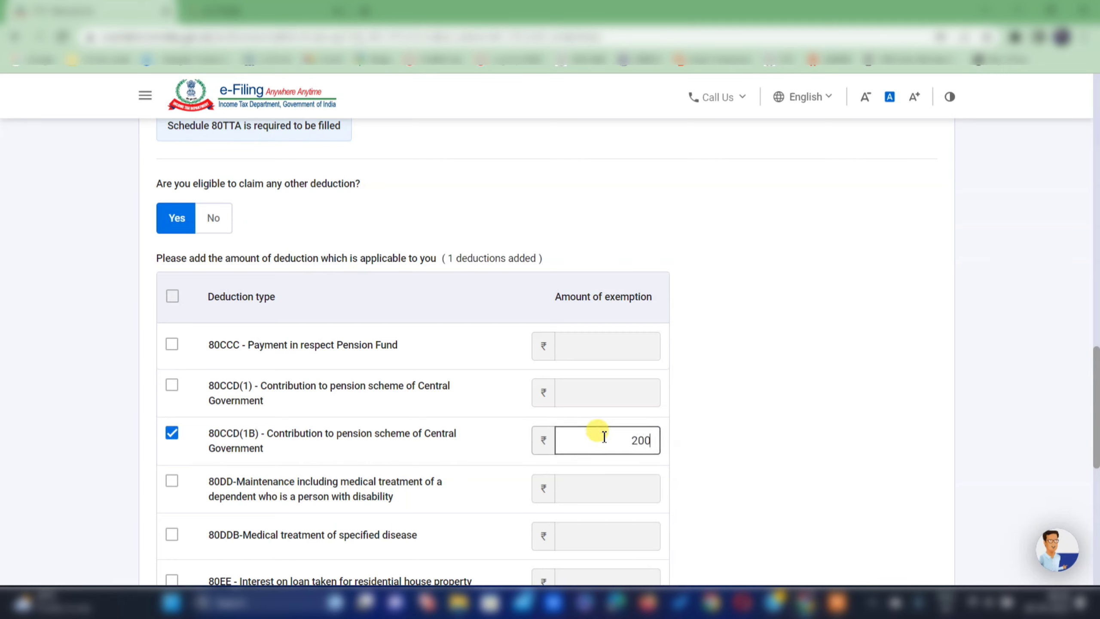
{"action": "left_click", "coordinate": [901, 375]}
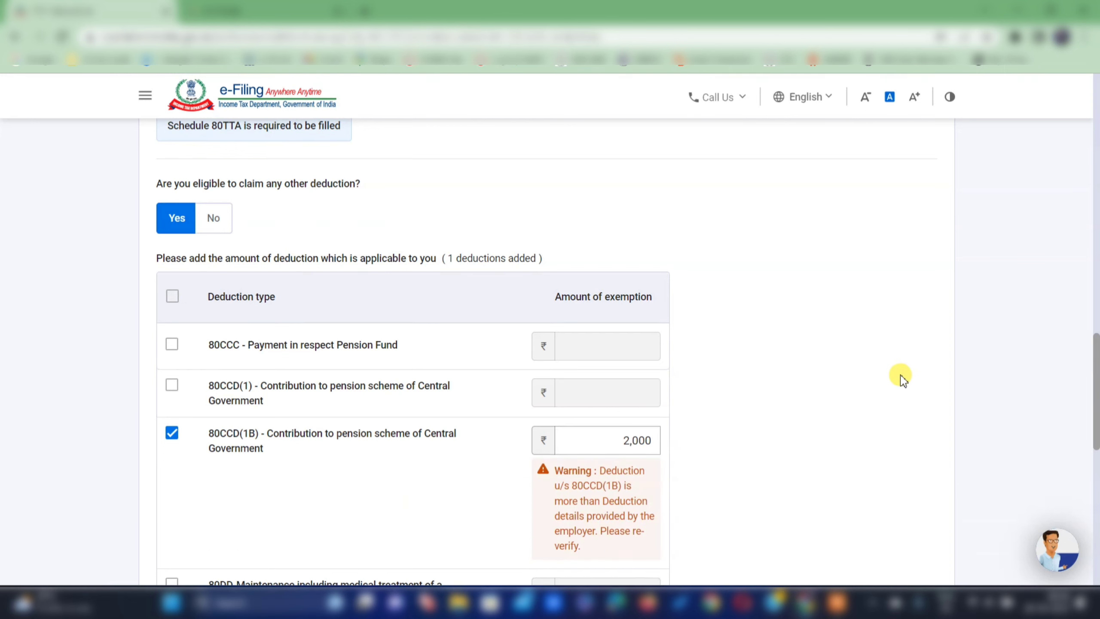
{"action": "scroll", "coordinate": [900, 375], "scroll_direction": "down", "scroll_amount": 7}
{"action": "scroll", "coordinate": [901, 377], "scroll_direction": "down", "scroll_amount": 5}
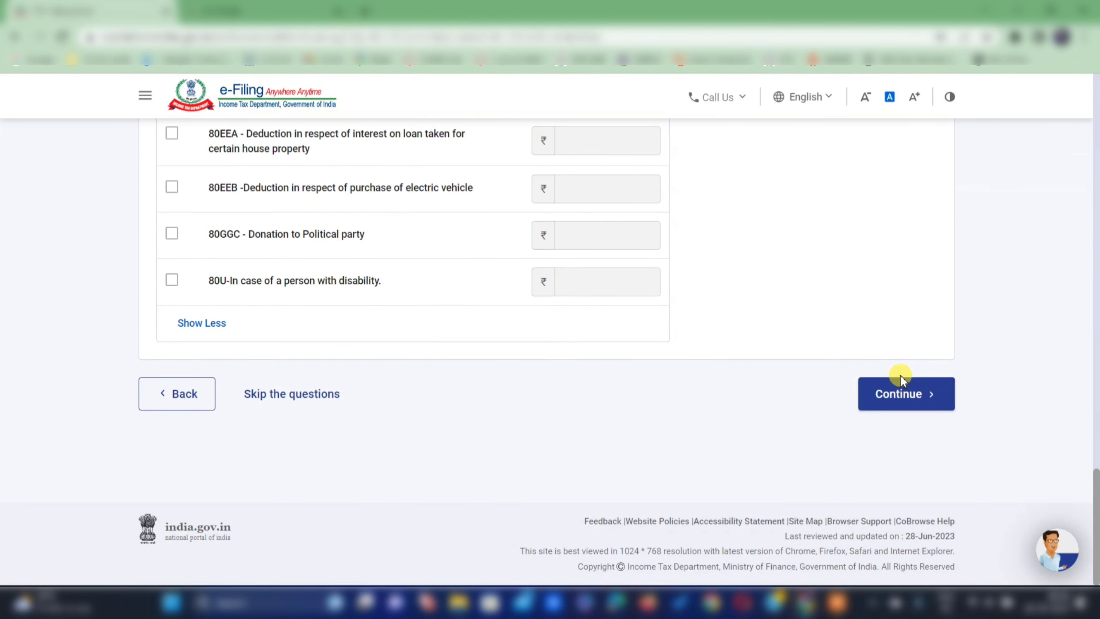
{"action": "left_click", "coordinate": [901, 394]}
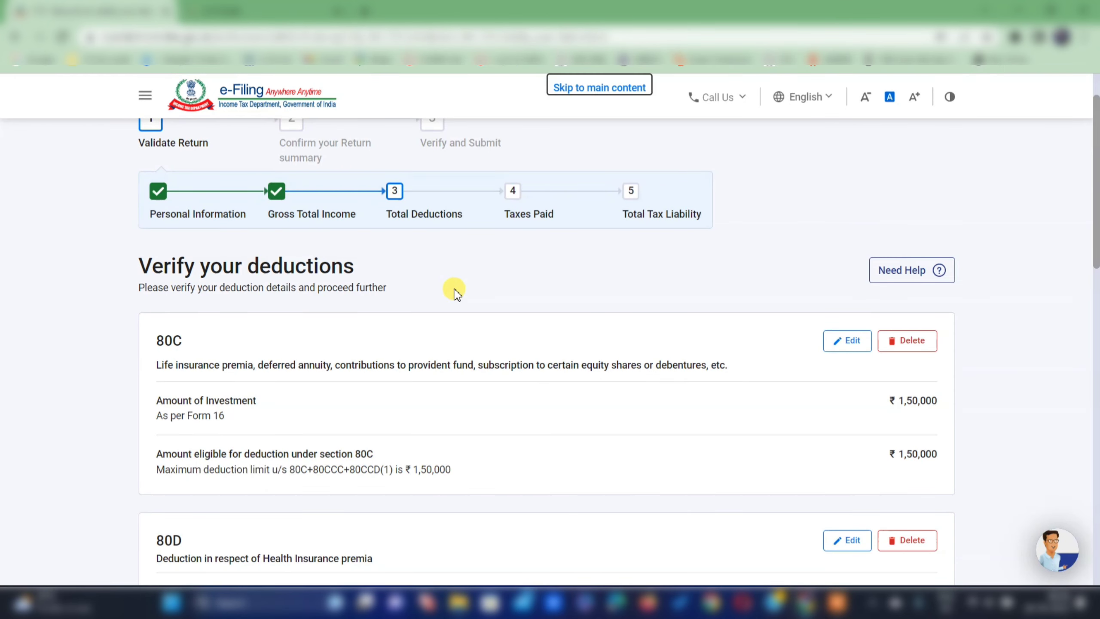
Edit the 80D deduction with 16,462 as Health Insurance for Self & Family, keep Not claiming for parents, and save it.
{"action": "scroll", "coordinate": [584, 452], "scroll_direction": "down", "scroll_amount": 7}
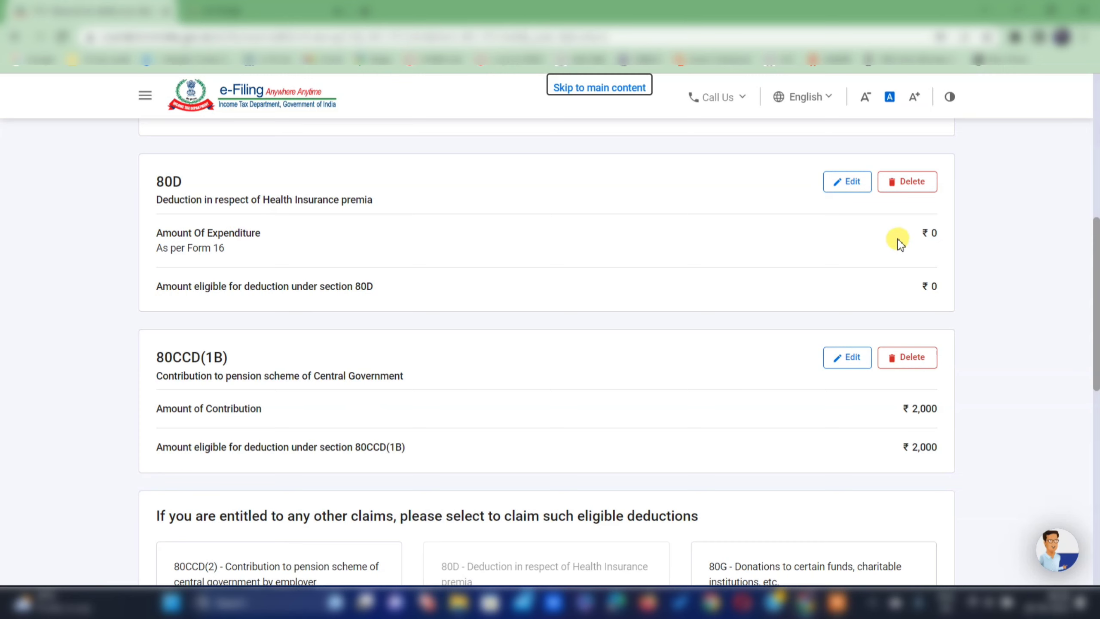
{"action": "left_click", "coordinate": [847, 182]}
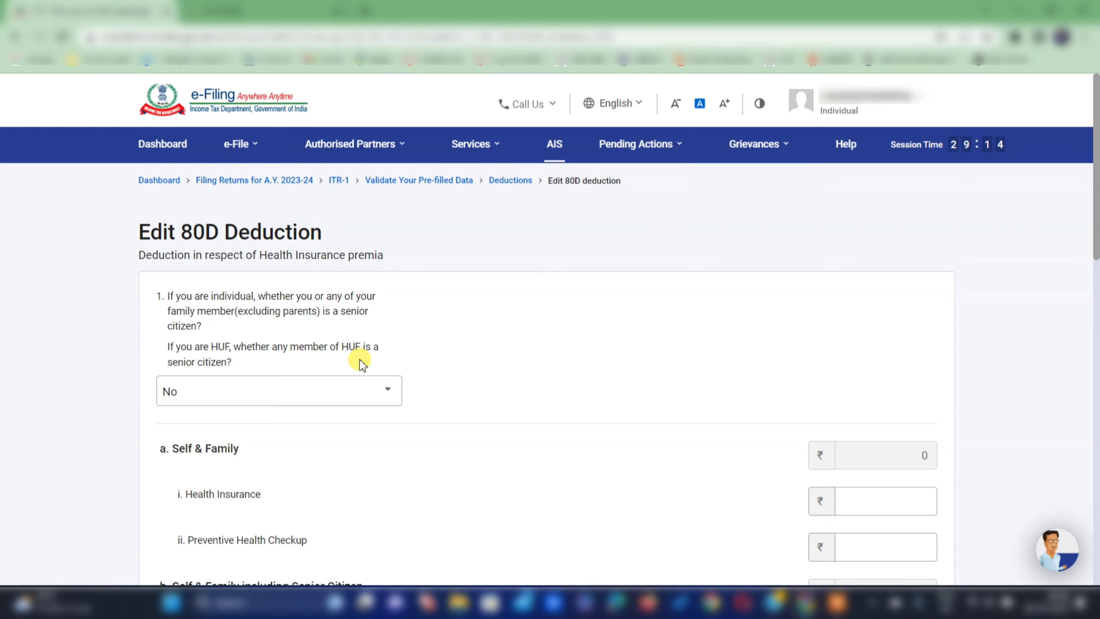
{"action": "scroll", "coordinate": [268, 268], "scroll_direction": "down", "scroll_amount": 5}
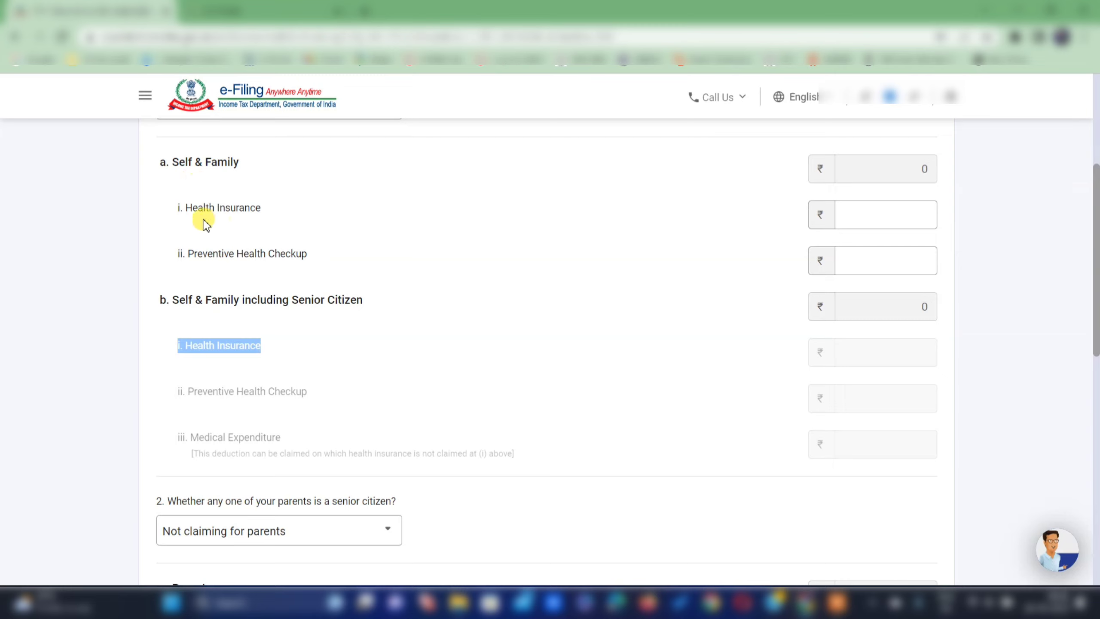
{"action": "left_click", "coordinate": [885, 217]}
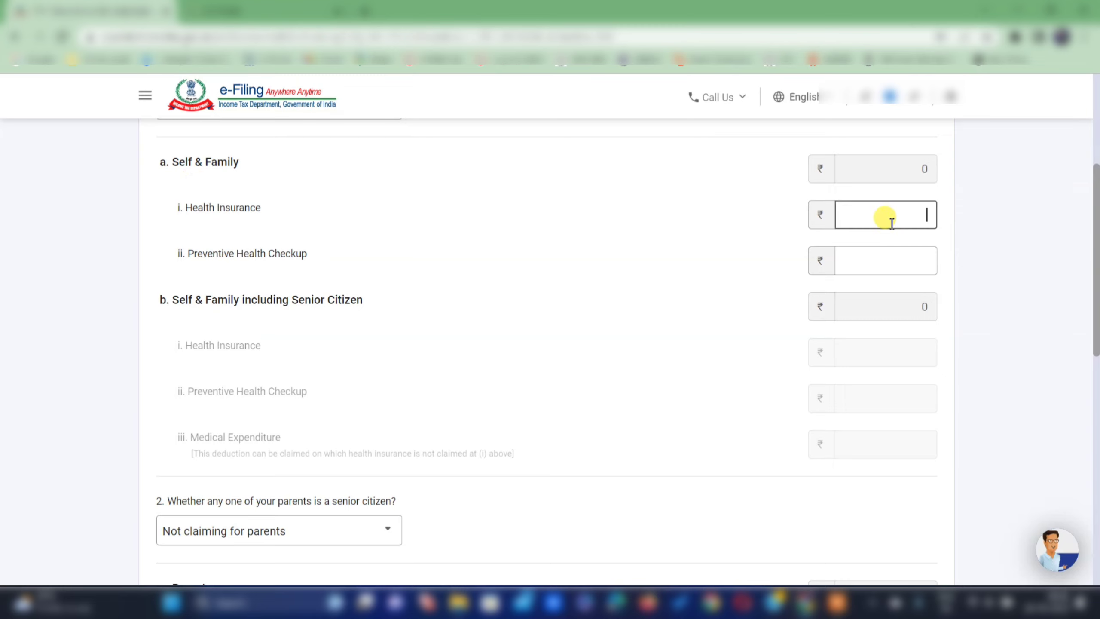
{"action": "type", "text": "16462"}
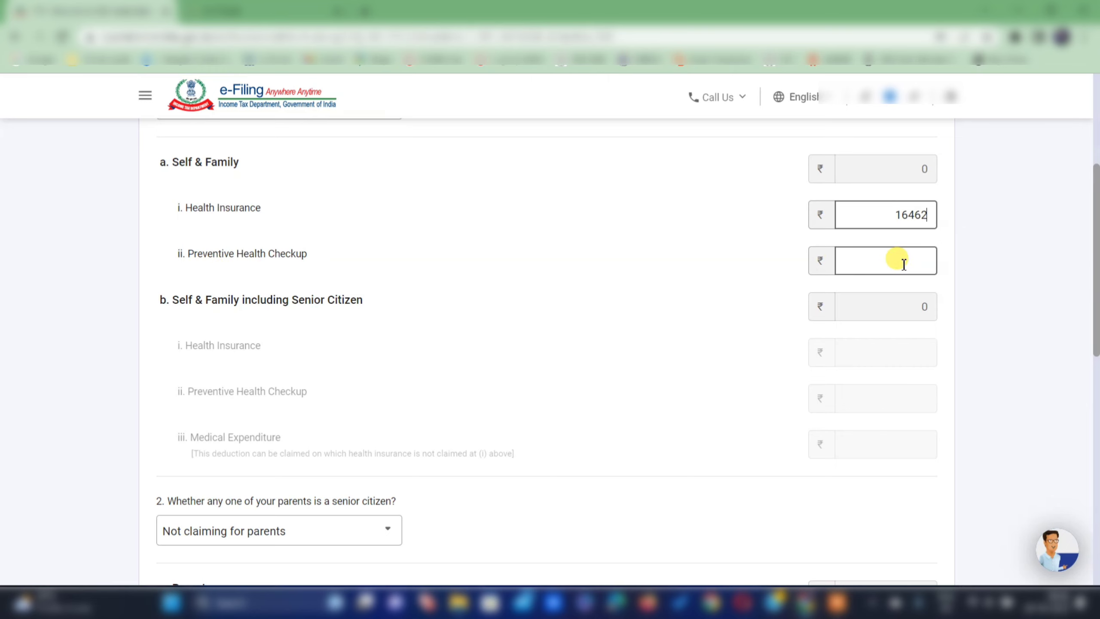
{"action": "scroll", "coordinate": [177, 307], "scroll_direction": "down", "scroll_amount": 5}
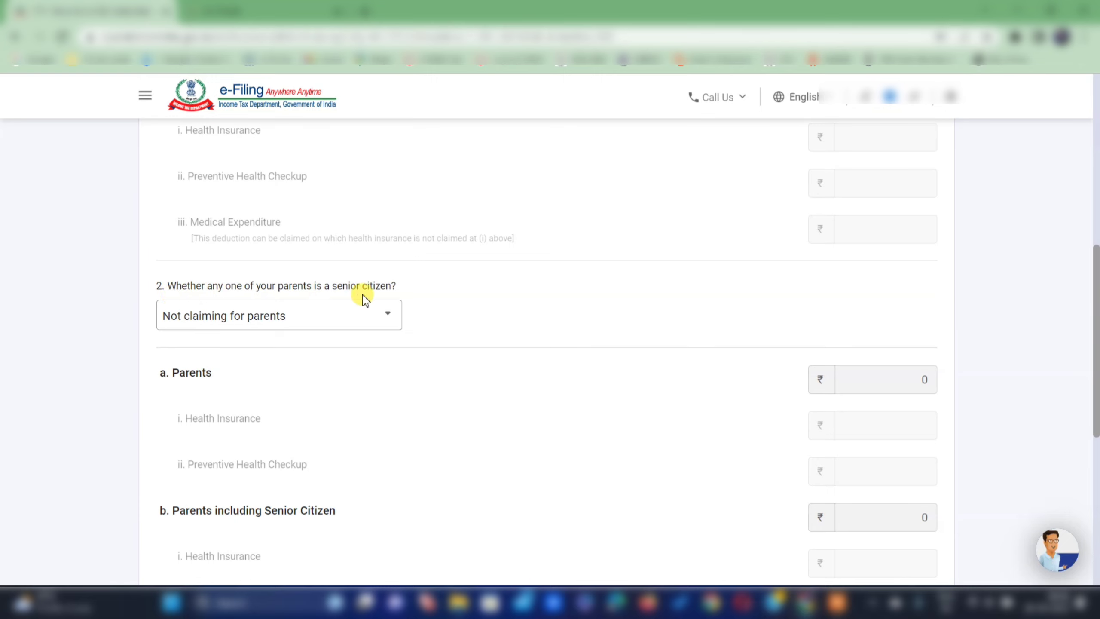
{"action": "left_click", "coordinate": [284, 325]}
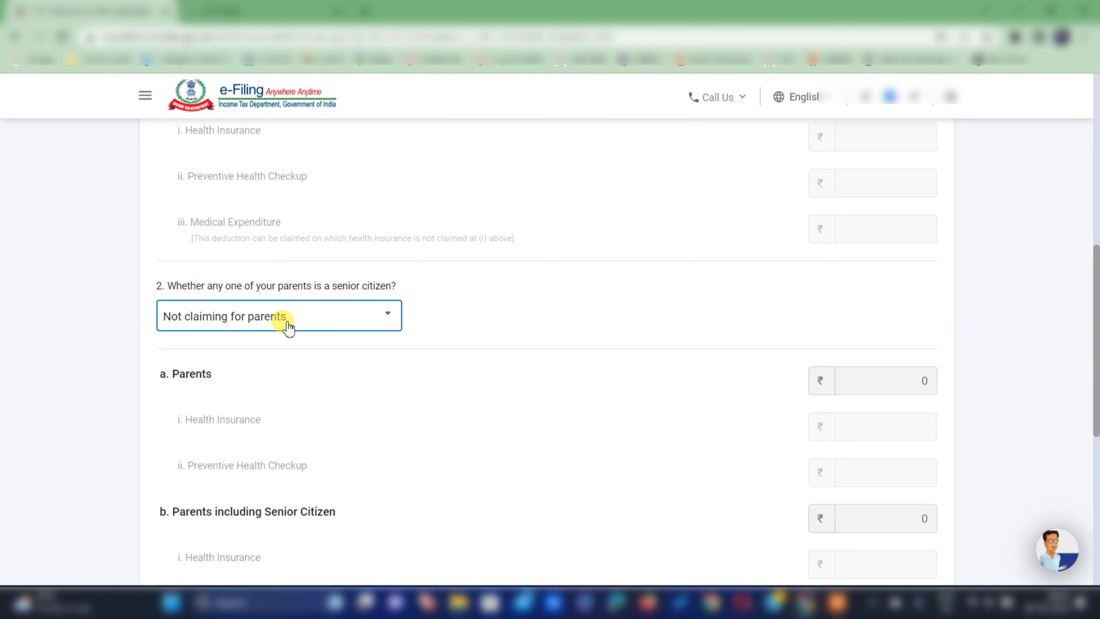
{"action": "scroll", "coordinate": [287, 325], "scroll_direction": "down", "scroll_amount": 8}
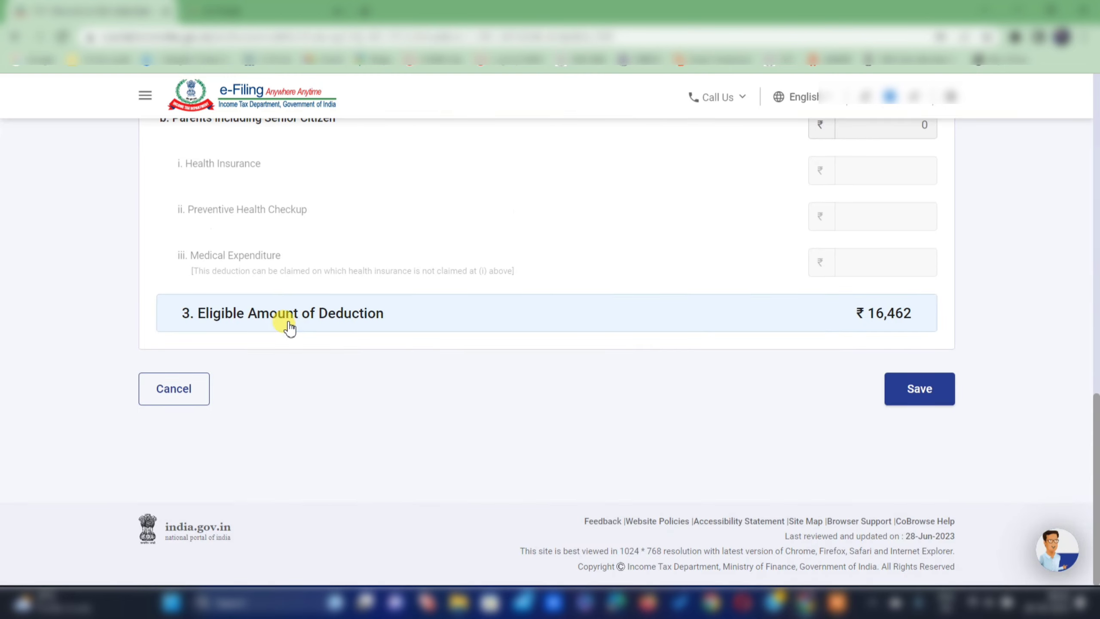
{"action": "left_click", "coordinate": [919, 389]}
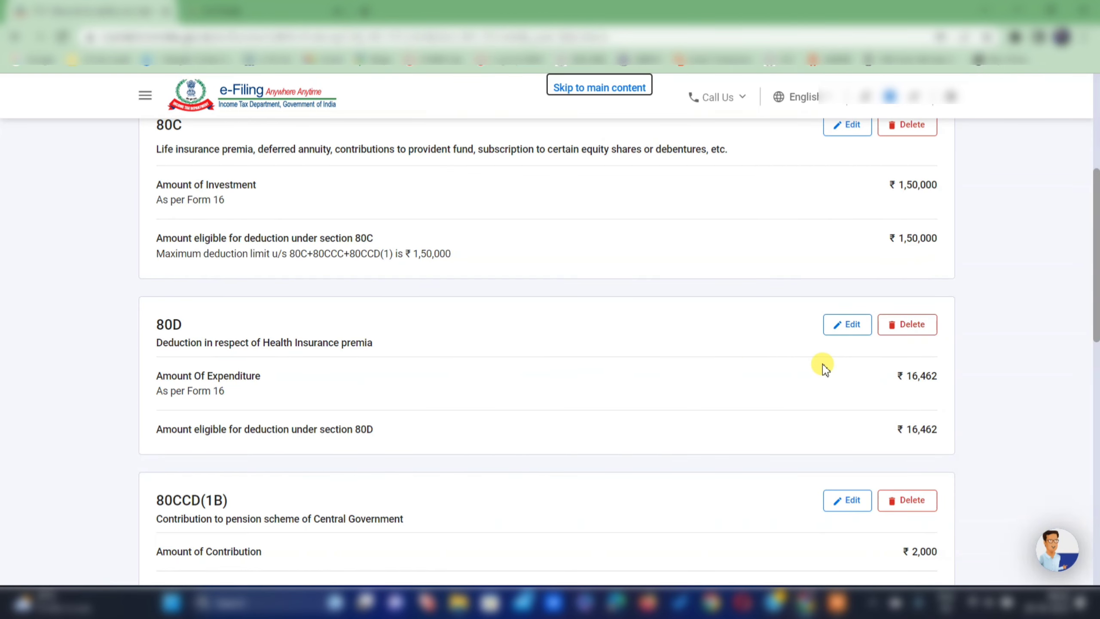
Add an 80TTA deduction of 1,882 for interest on saving bank accounts, checking the field's limit information.
{"action": "scroll", "coordinate": [822, 366], "scroll_direction": "down", "scroll_amount": 5}
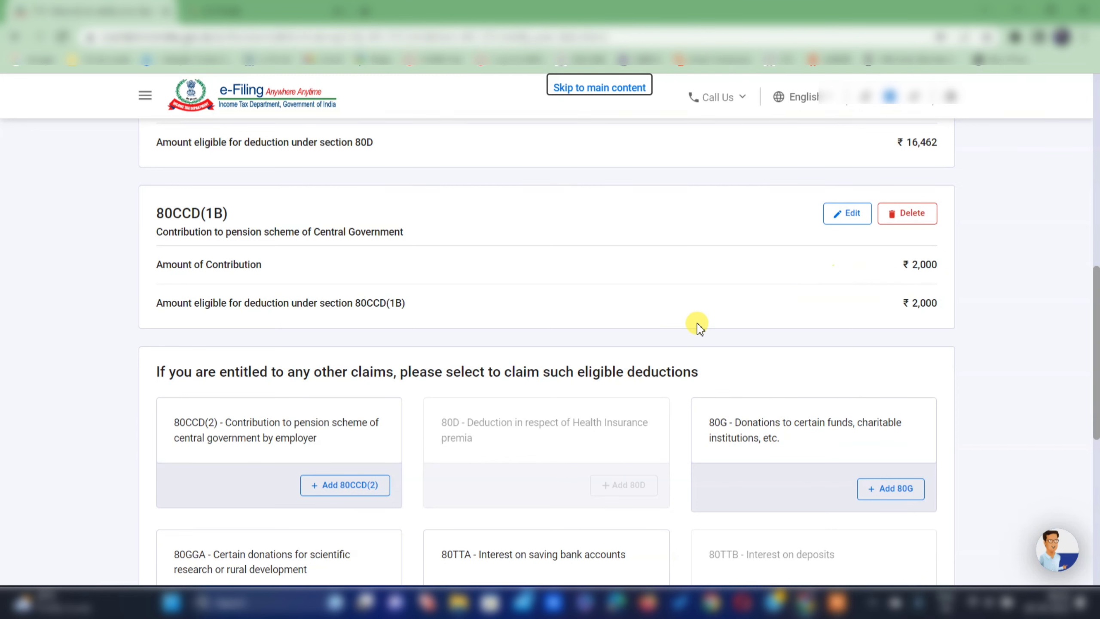
{"action": "scroll", "coordinate": [697, 323], "scroll_direction": "down", "scroll_amount": 5}
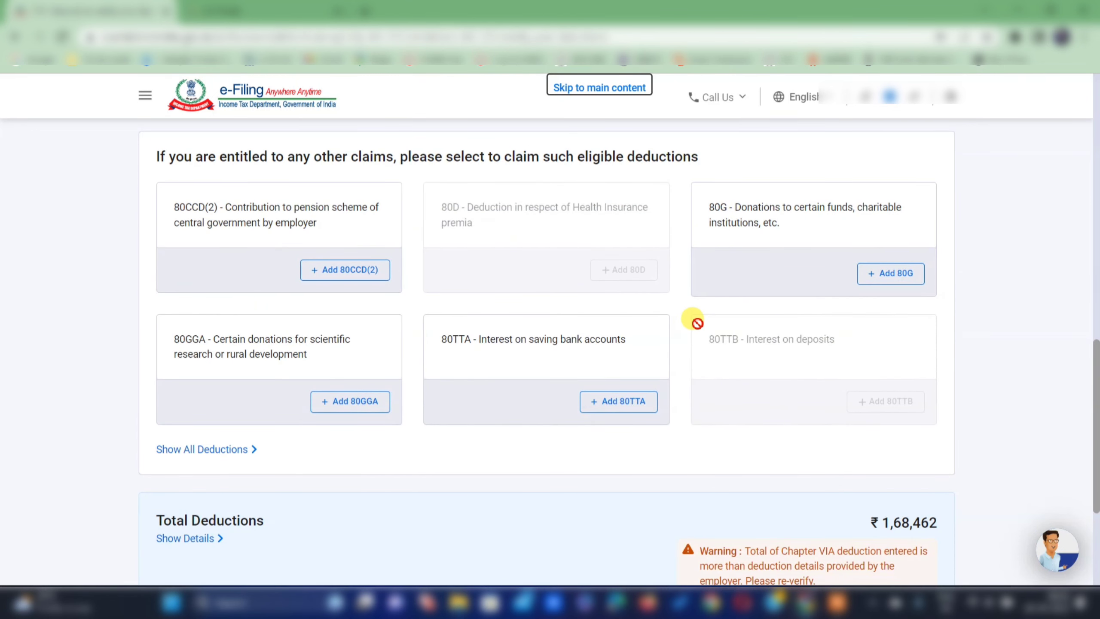
{"action": "left_click", "coordinate": [607, 407]}
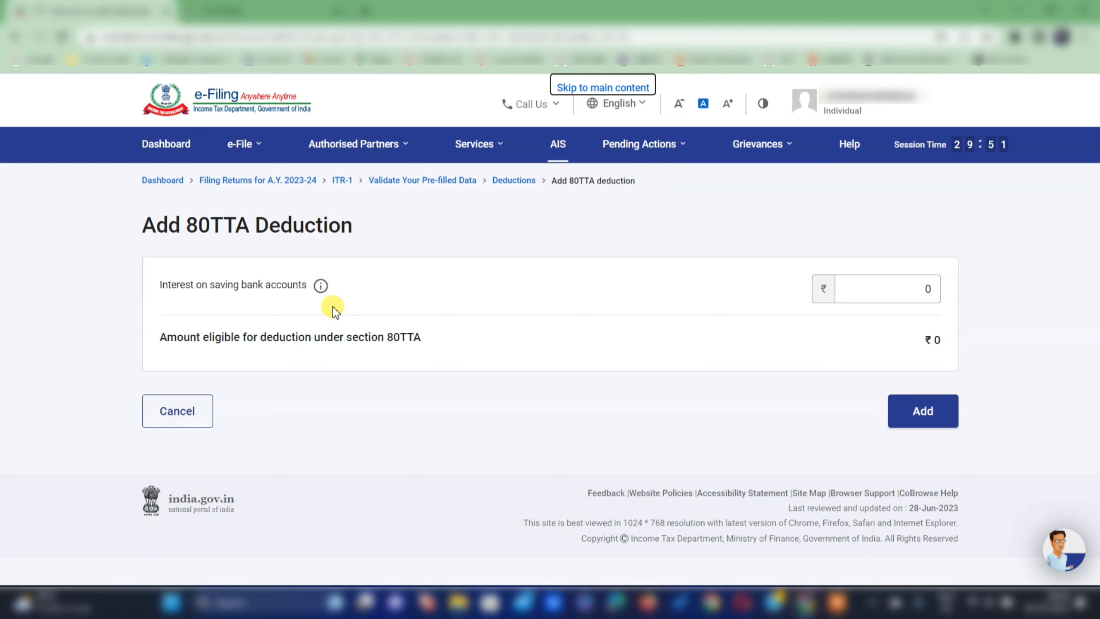
{"action": "left_click", "coordinate": [321, 287]}
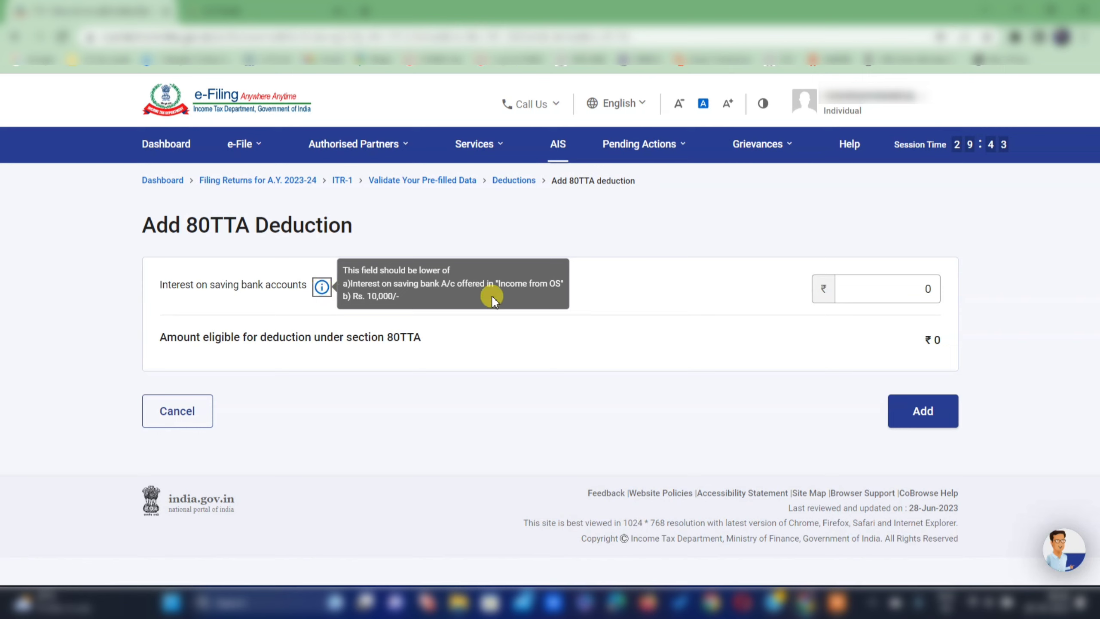
{"action": "left_click", "coordinate": [890, 297]}
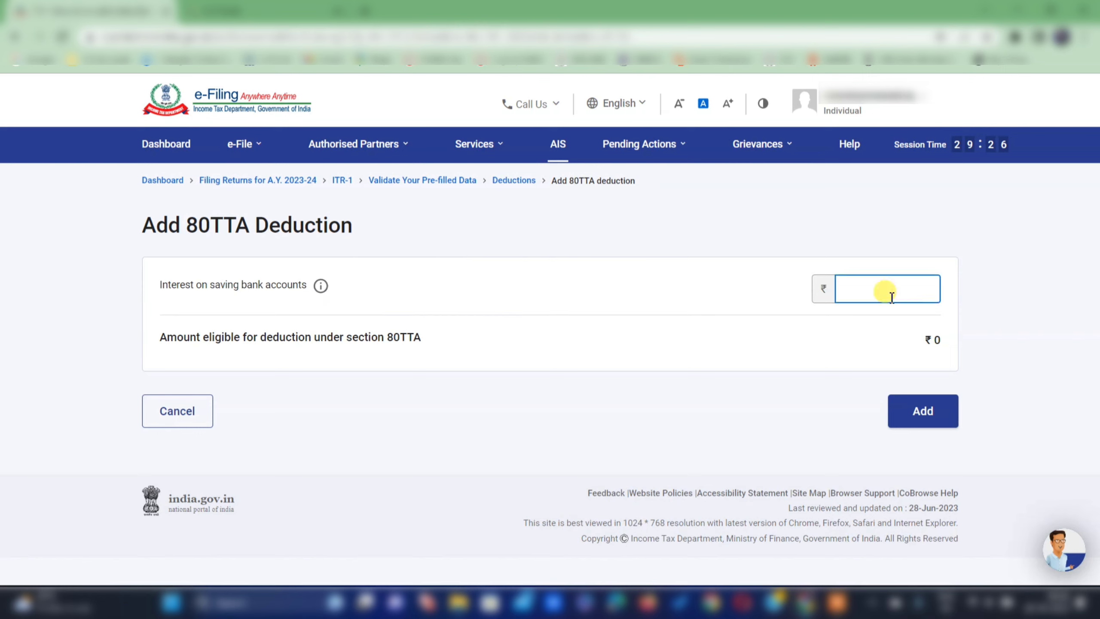
{"action": "type", "text": "1882"}
{"action": "left_click", "coordinate": [1044, 338]}
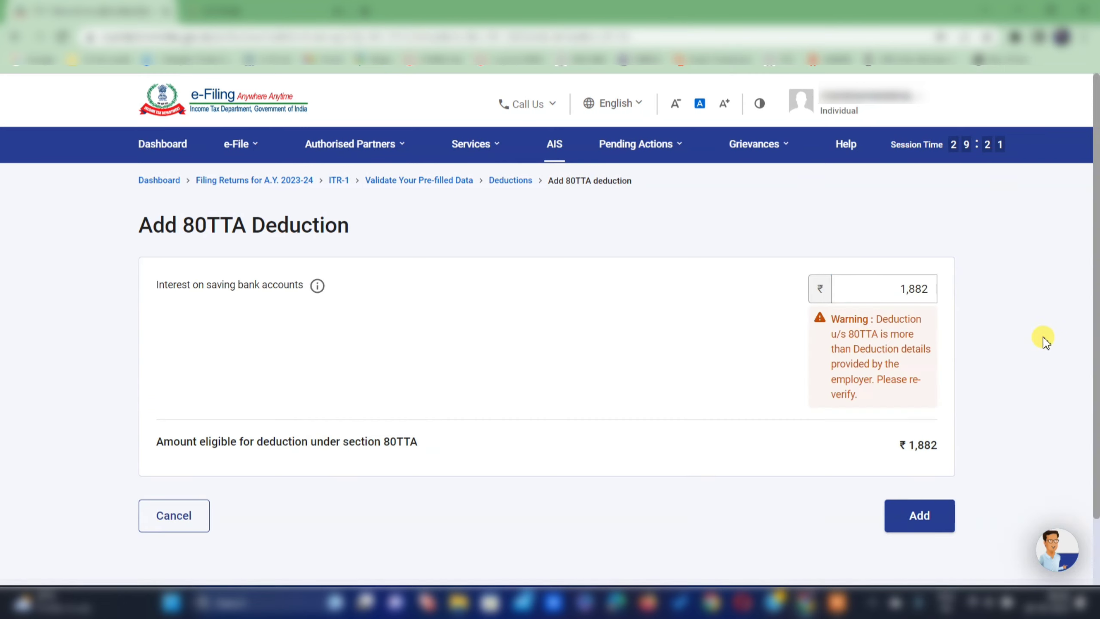
{"action": "left_click", "coordinate": [918, 518]}
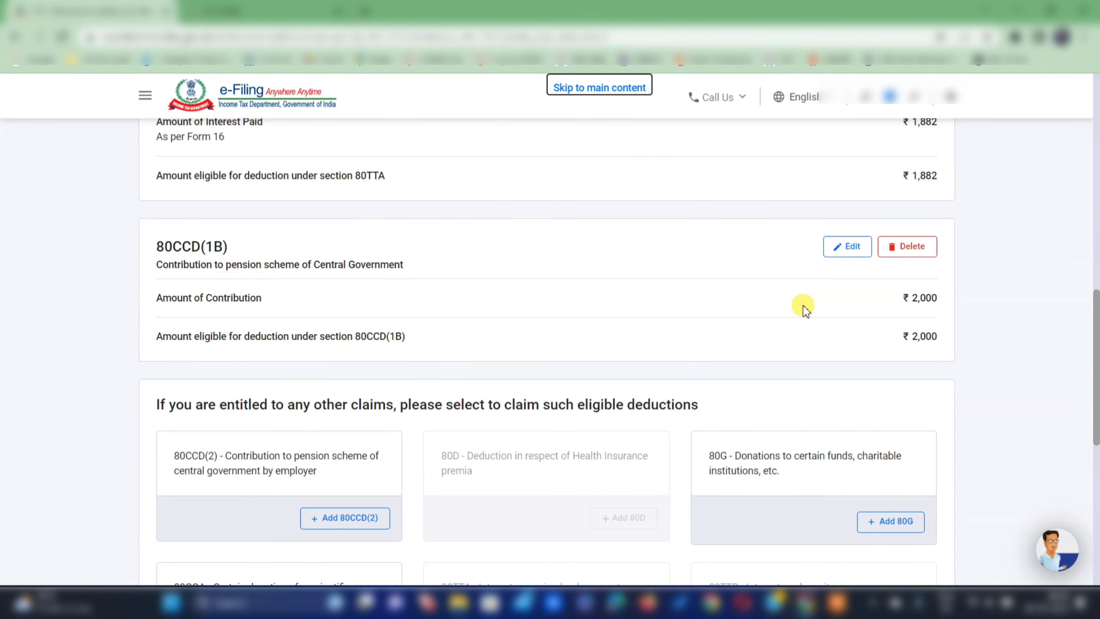
Review the remaining eligible claims and confirm the Total Deductions section.
{"action": "scroll", "coordinate": [558, 353], "scroll_direction": "down", "scroll_amount": 7}
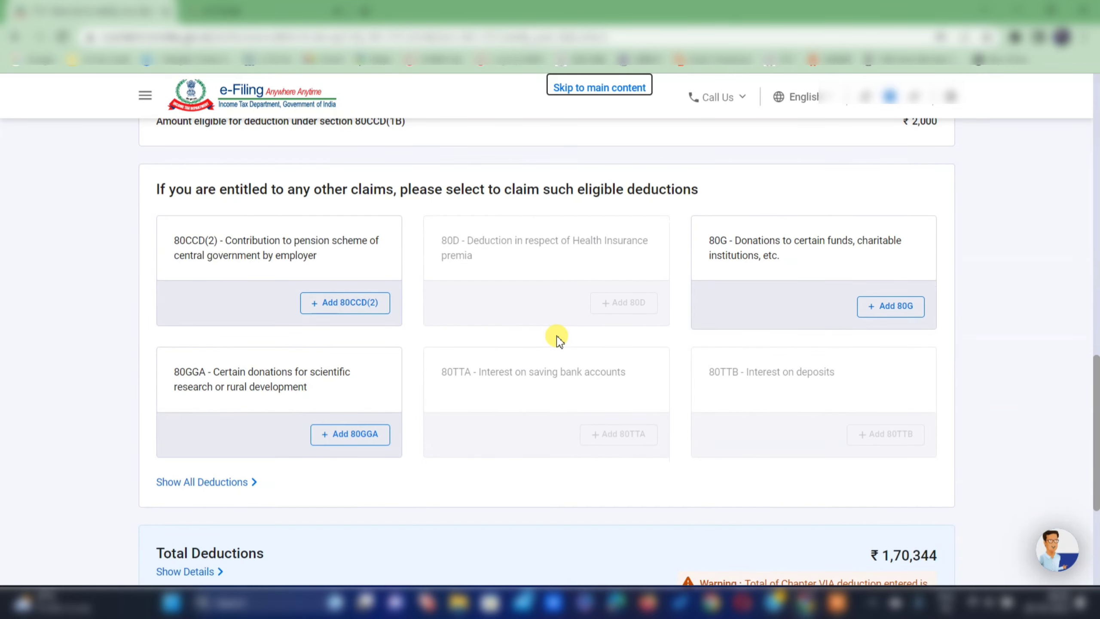
{"action": "scroll", "coordinate": [558, 338], "scroll_direction": "down", "scroll_amount": 2}
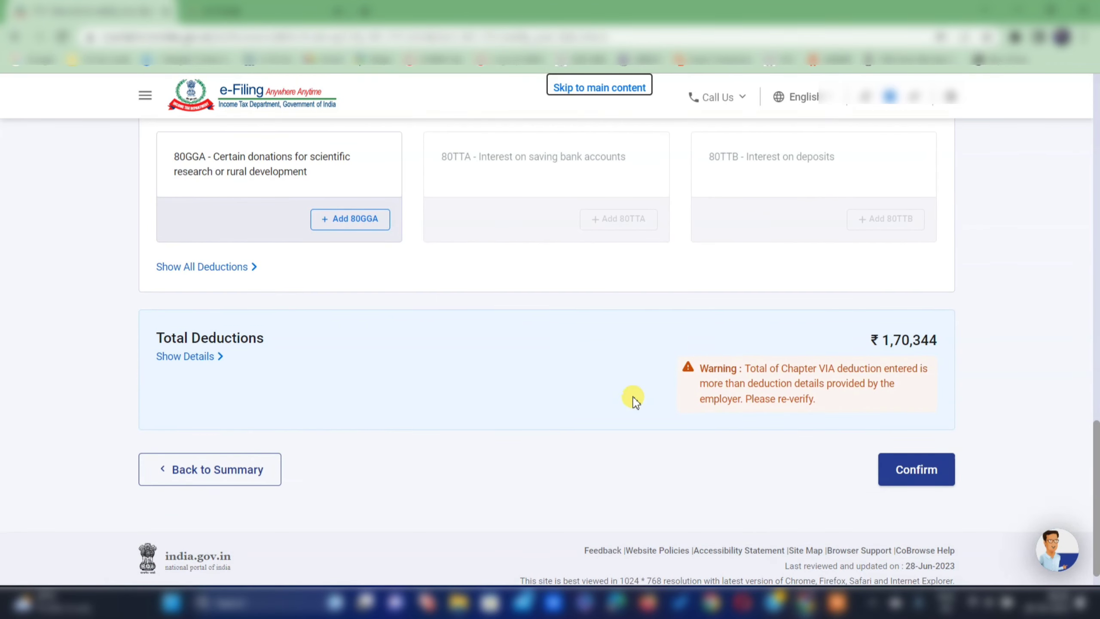
{"action": "left_click", "coordinate": [908, 470]}
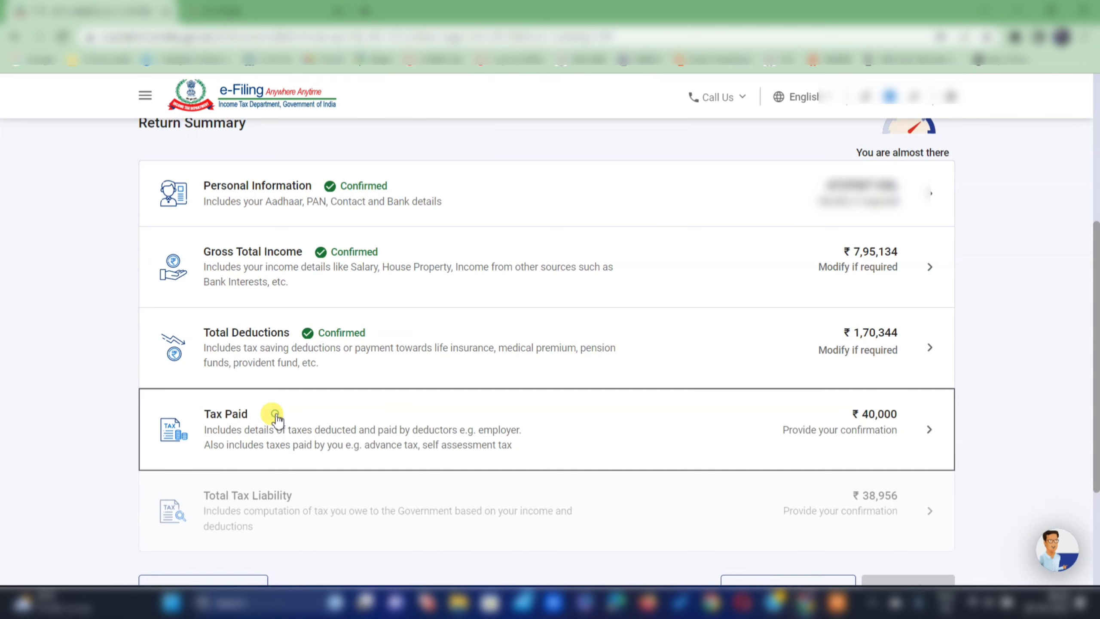
Open the Tax Paid section, check the details of TDS on Salary Income, and confirm the taxes paid.
{"action": "left_click", "coordinate": [276, 418]}
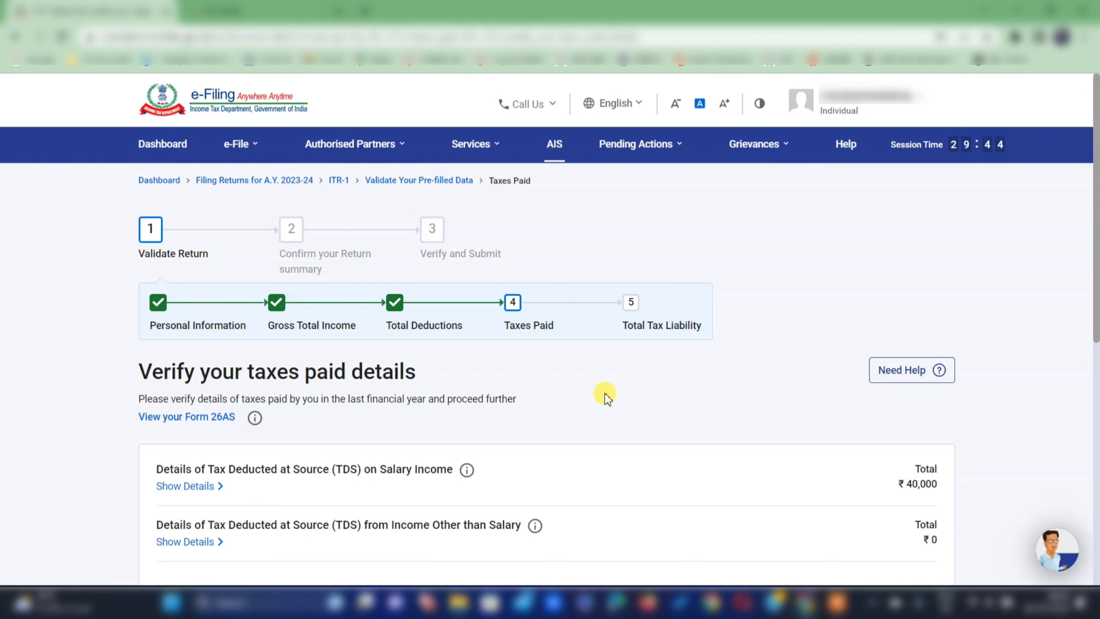
{"action": "scroll", "coordinate": [605, 398], "scroll_direction": "down", "scroll_amount": 5}
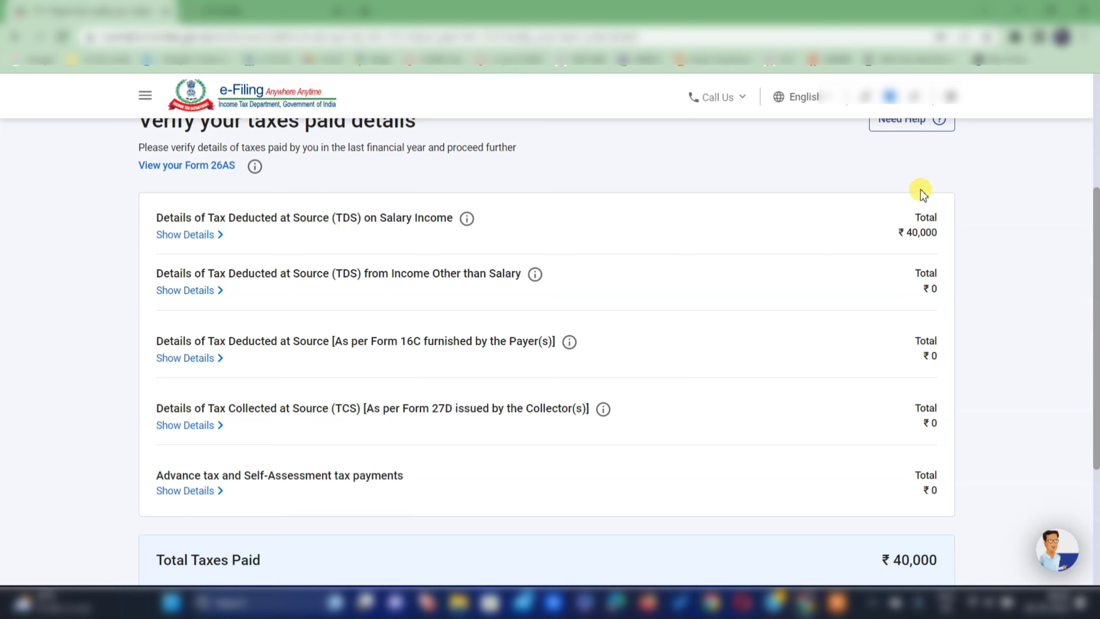
{"action": "key", "text": "Tab"}
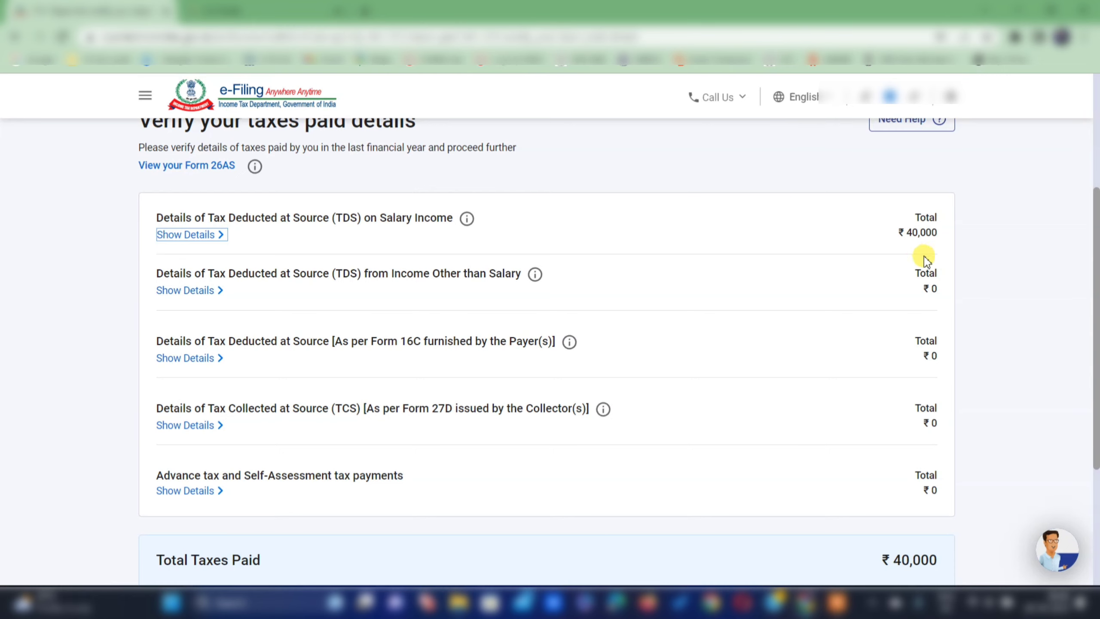
{"action": "left_click", "coordinate": [179, 239]}
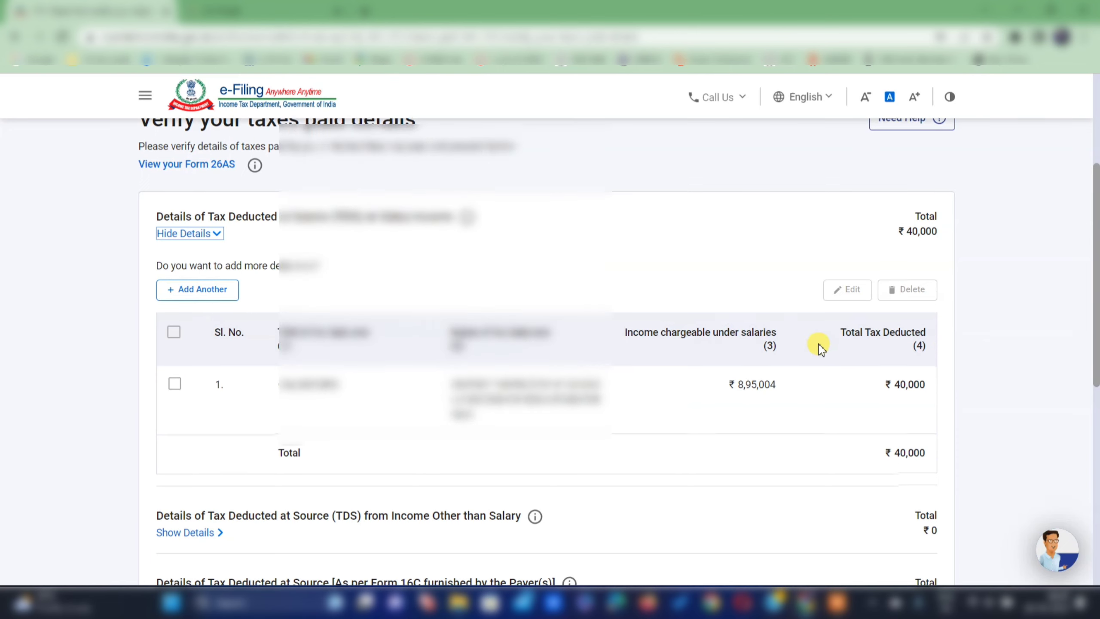
{"action": "scroll", "coordinate": [820, 347], "scroll_direction": "down", "scroll_amount": 10}
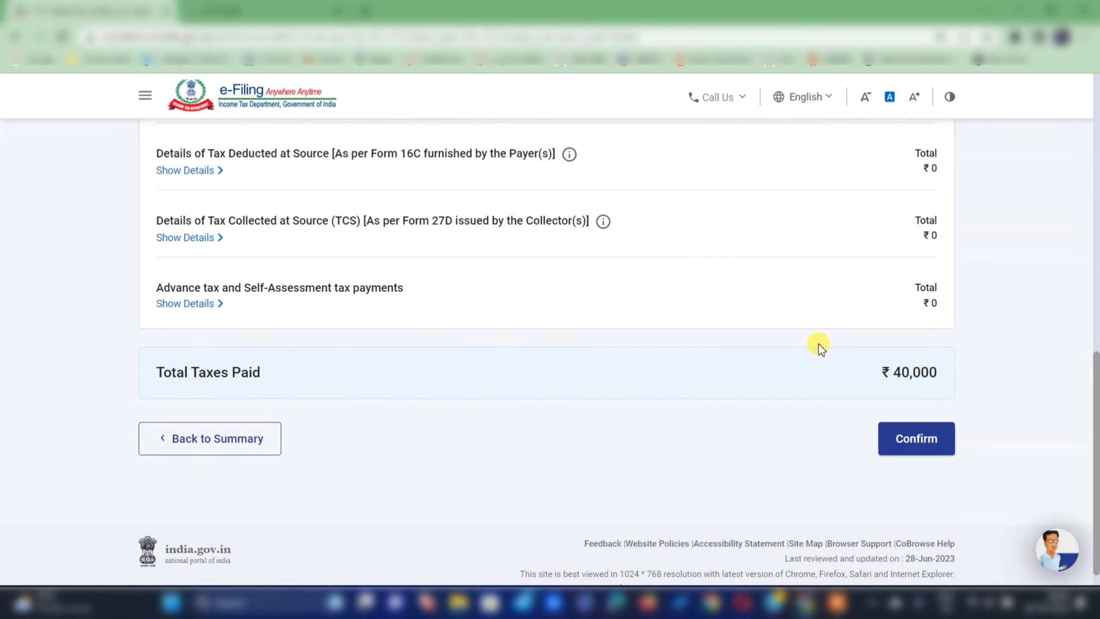
{"action": "left_click", "coordinate": [904, 443]}
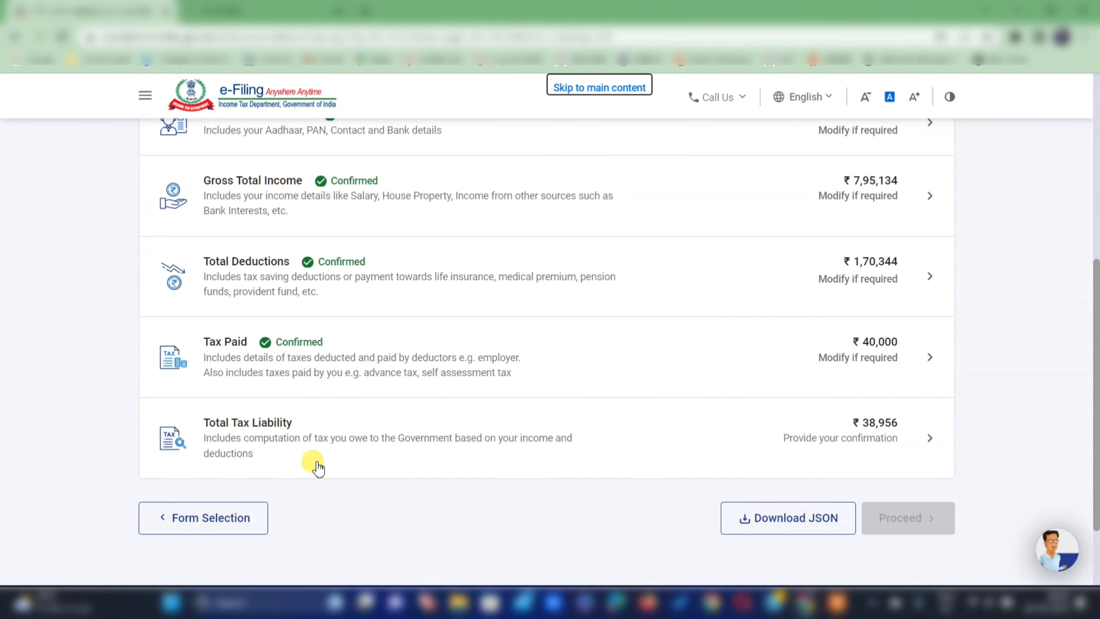
Open the Total Tax Liability section, review the computation of income and tax, and confirm it.
{"action": "left_click", "coordinate": [226, 436]}
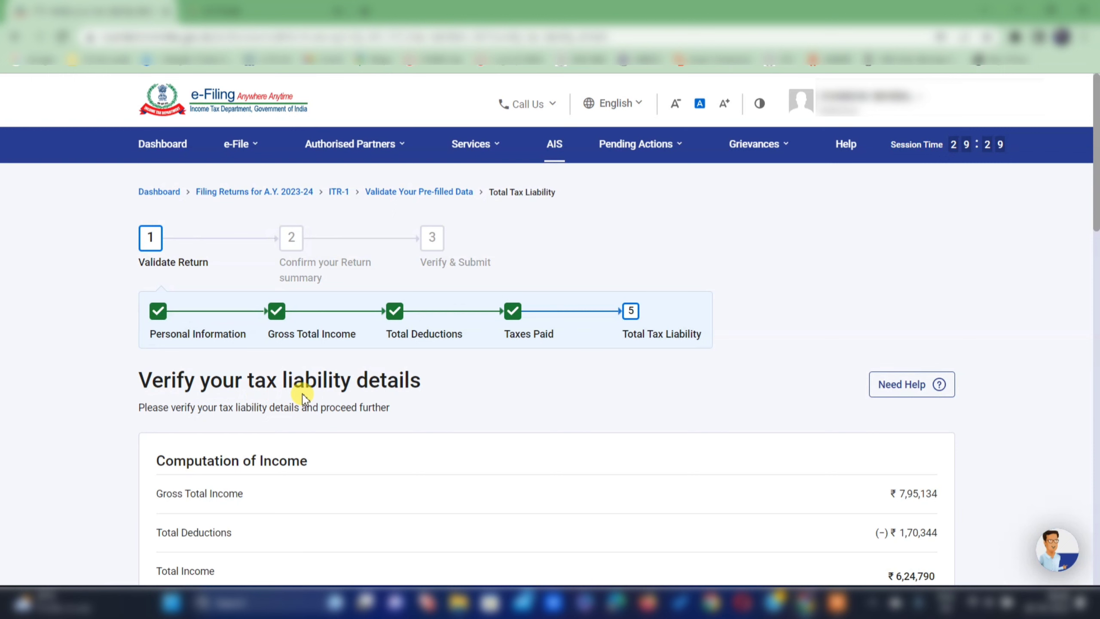
{"action": "scroll", "coordinate": [336, 398], "scroll_direction": "down", "scroll_amount": 10}
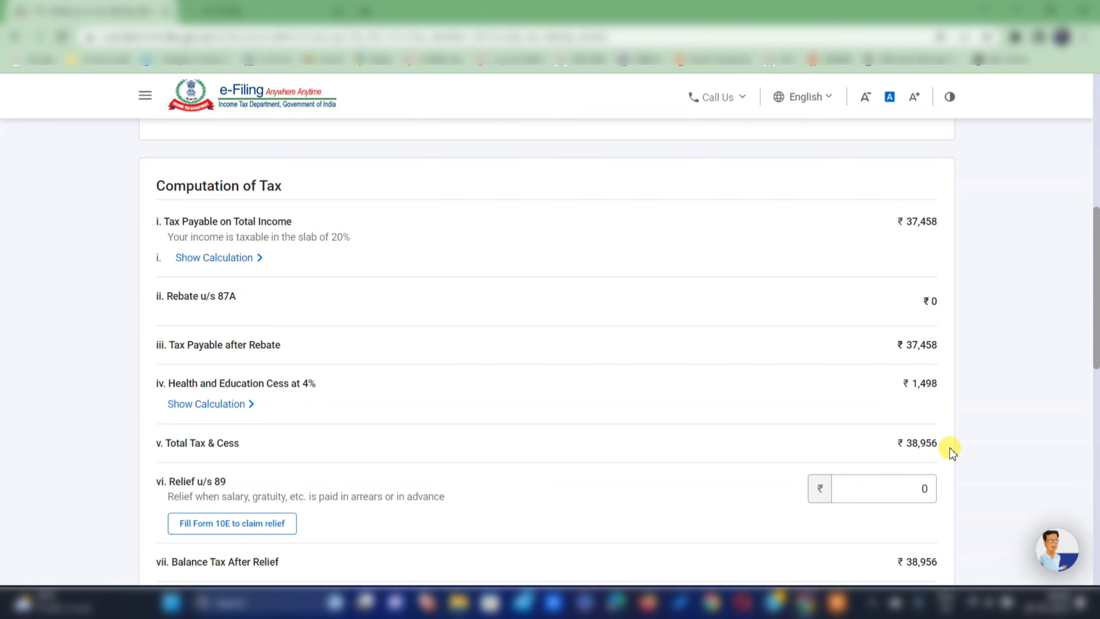
{"action": "scroll", "coordinate": [935, 489], "scroll_direction": "down", "scroll_amount": 10}
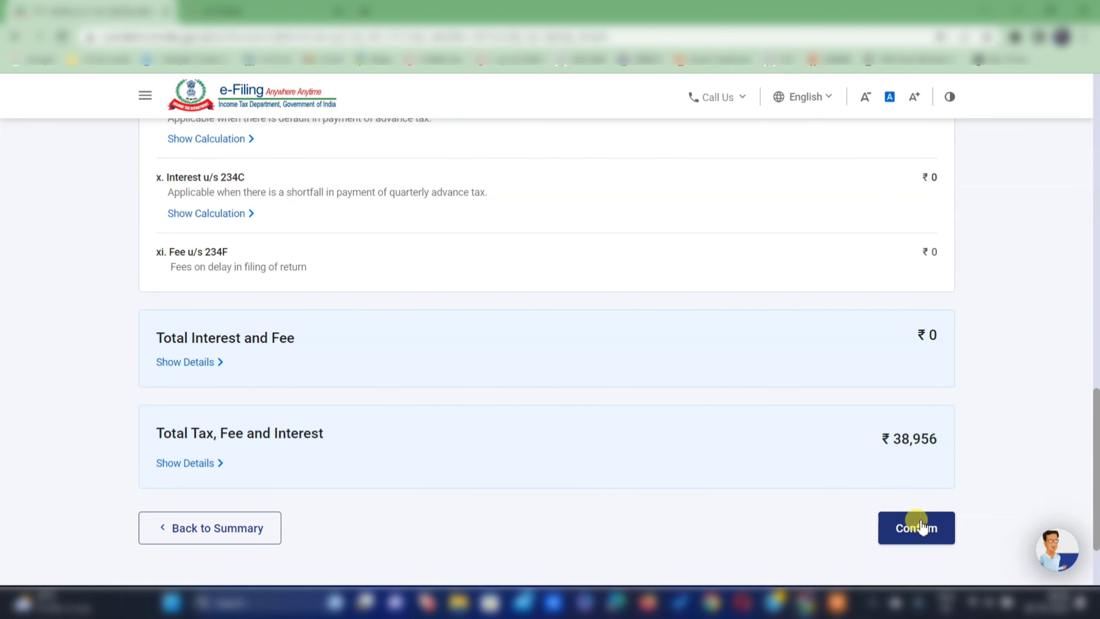
{"action": "left_click", "coordinate": [920, 526]}
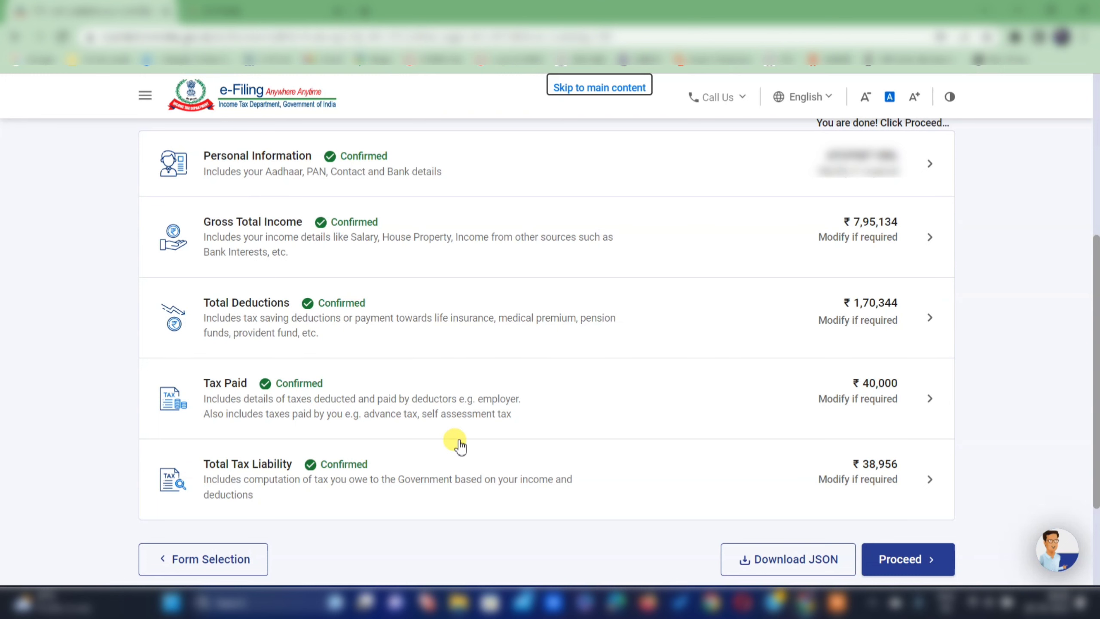
Proceed to the return summary, review the taxable income and tax payable calculations, and continue to the return preview.
{"action": "left_click", "coordinate": [906, 561]}
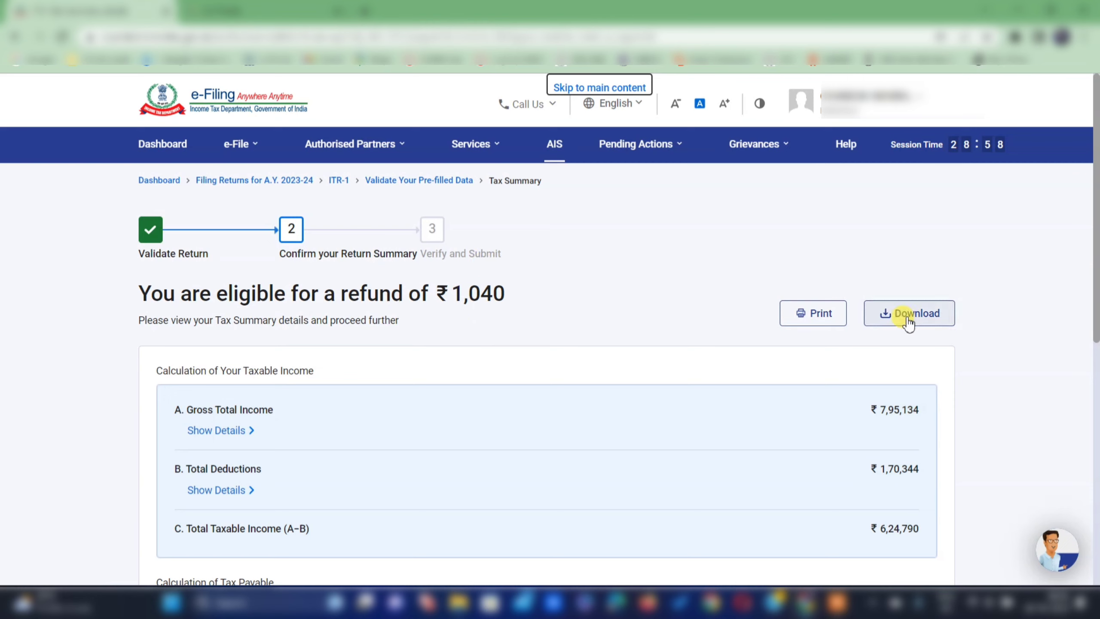
{"action": "scroll", "coordinate": [908, 323], "scroll_direction": "down", "scroll_amount": 10}
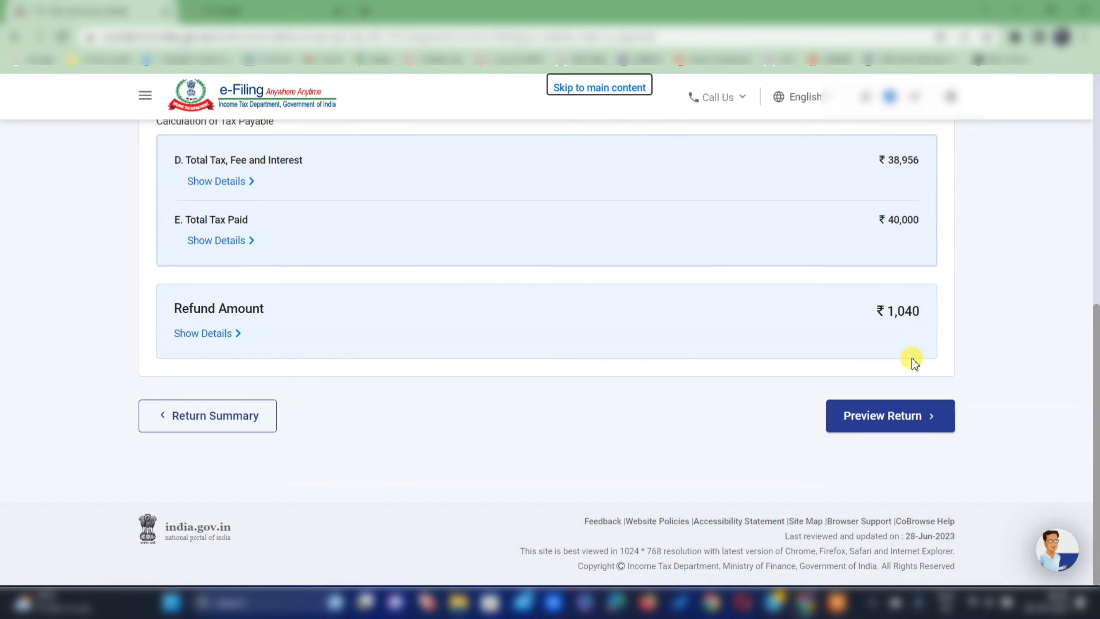
{"action": "left_click", "coordinate": [861, 422]}
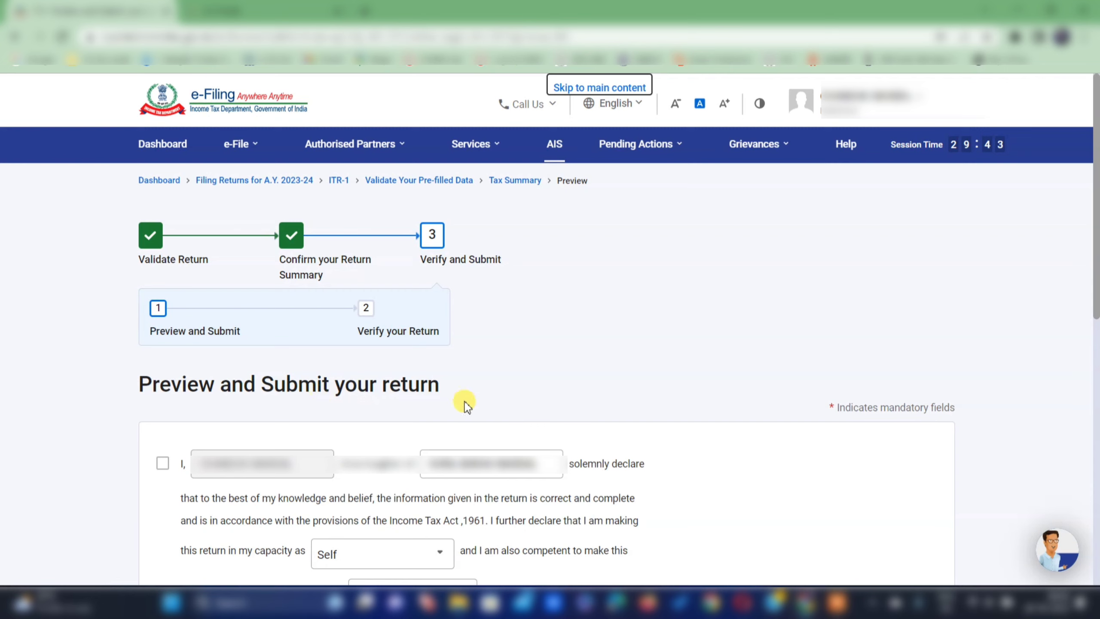
Accept the declaration in the capacity of Self, review the ITR-1 preview, and proceed to validation.
{"action": "left_click", "coordinate": [162, 467]}
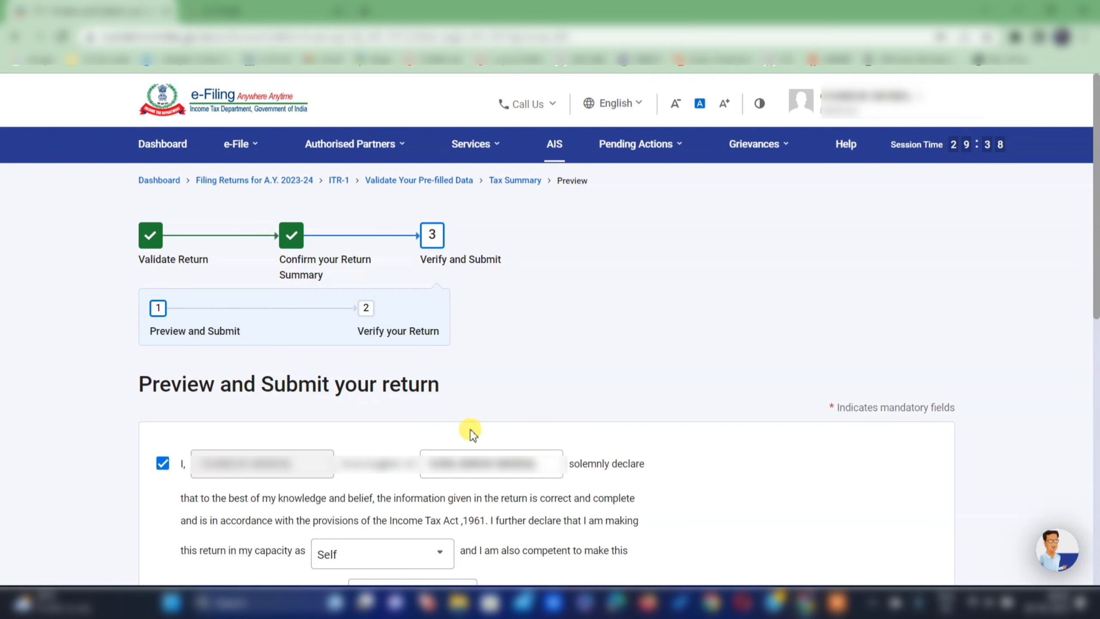
{"action": "scroll", "coordinate": [469, 430], "scroll_direction": "down", "scroll_amount": 10}
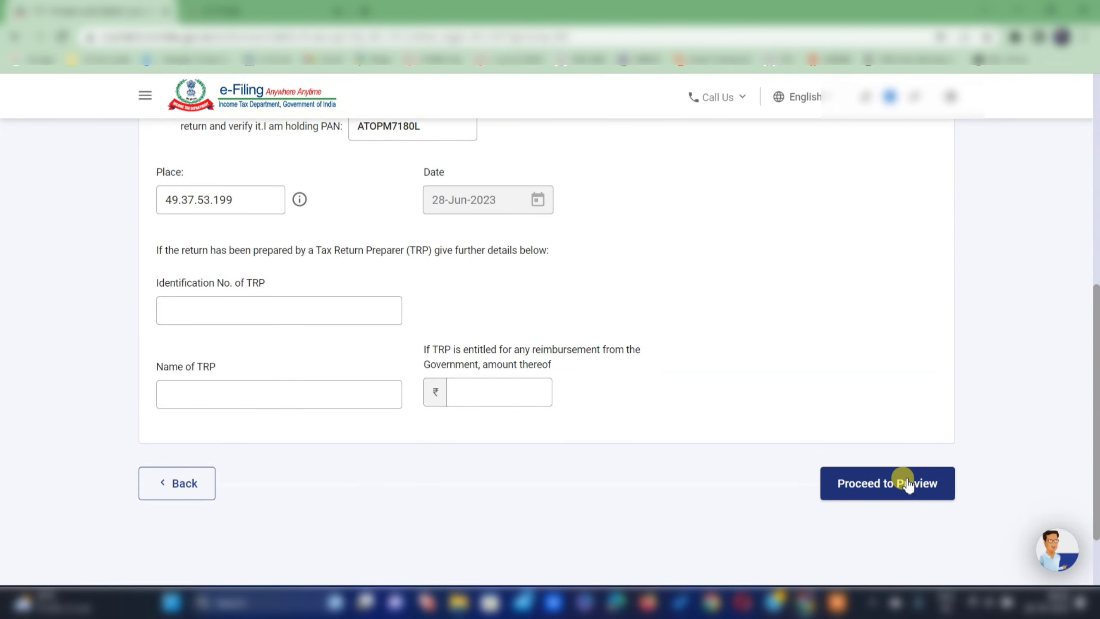
{"action": "left_click", "coordinate": [907, 482]}
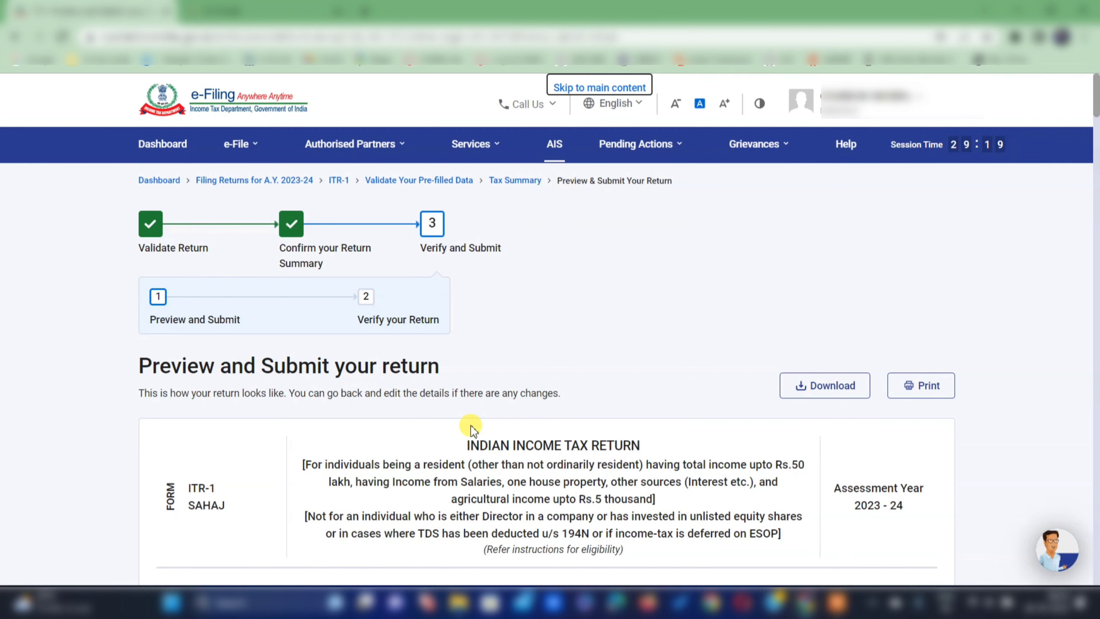
{"action": "scroll", "coordinate": [520, 442], "scroll_direction": "down", "scroll_amount": 20}
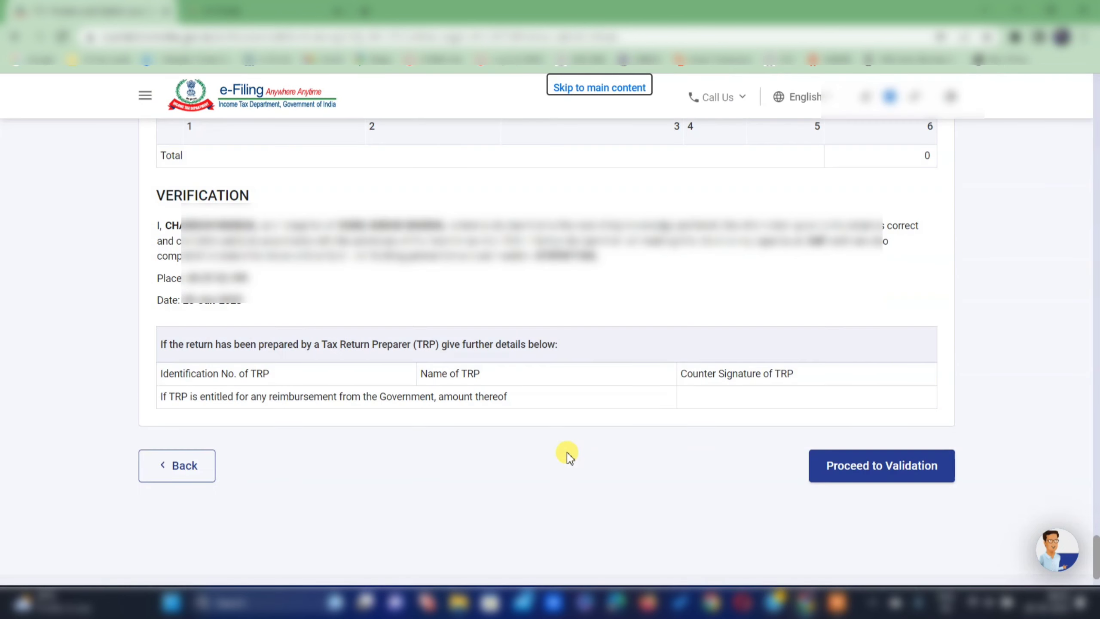
{"action": "left_click", "coordinate": [875, 479]}
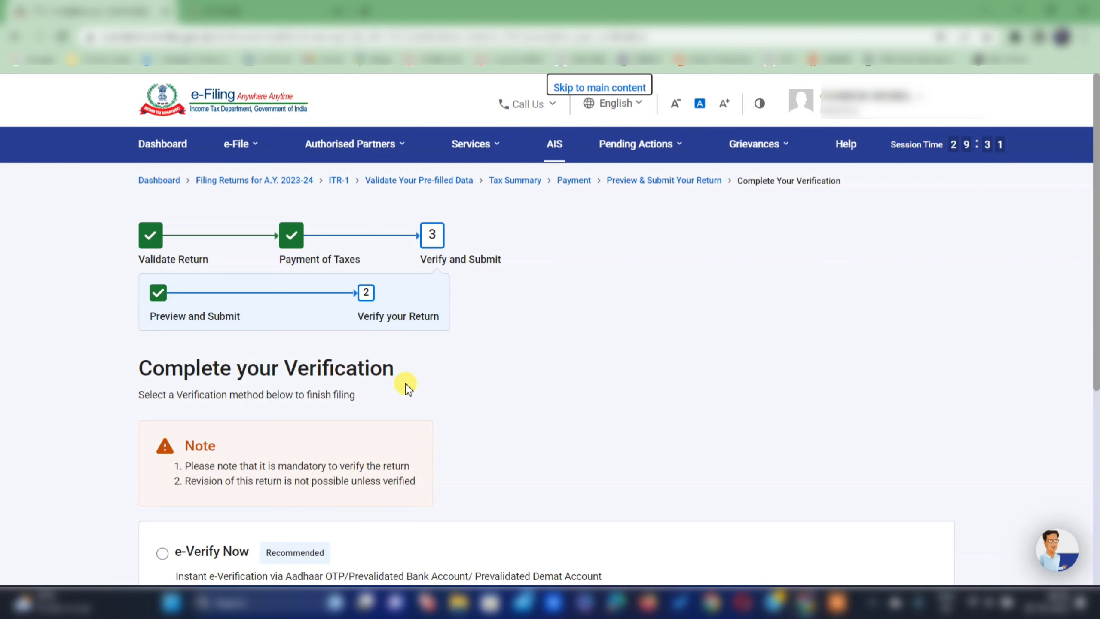
Choose e-Verify Now as the verification method and continue.
{"action": "scroll", "coordinate": [404, 386], "scroll_direction": "down", "scroll_amount": 5}
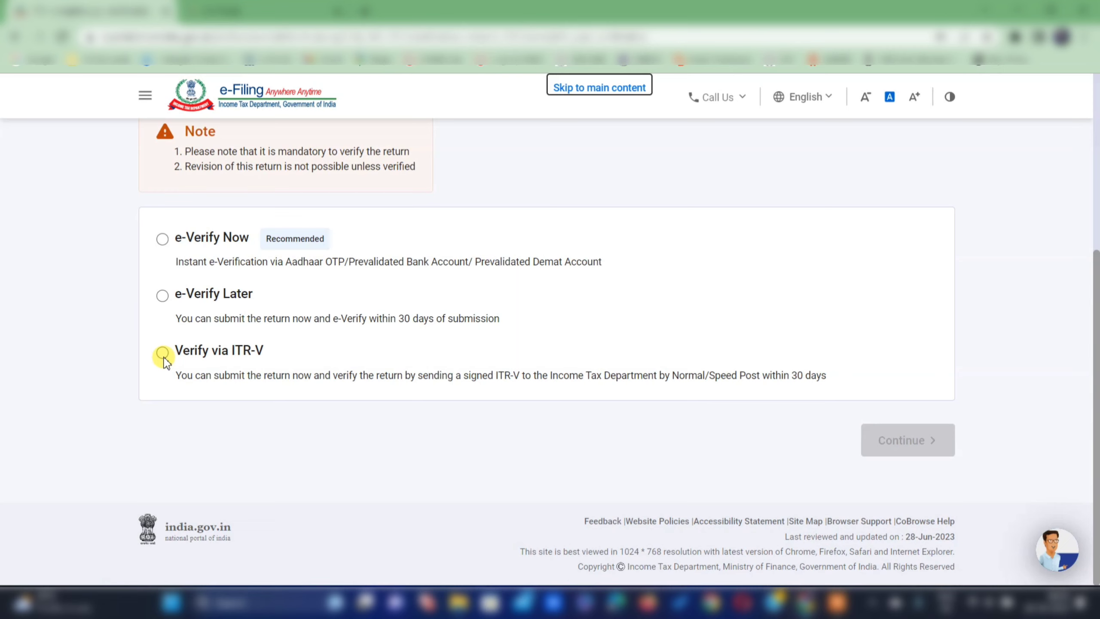
{"action": "left_click", "coordinate": [163, 239]}
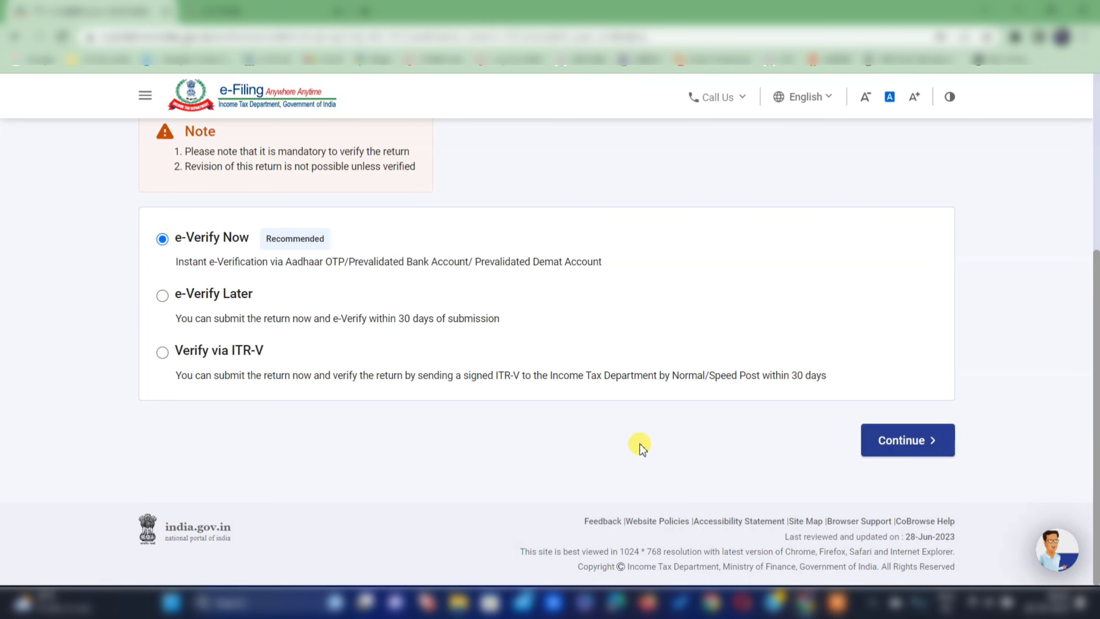
{"action": "left_click", "coordinate": [870, 448]}
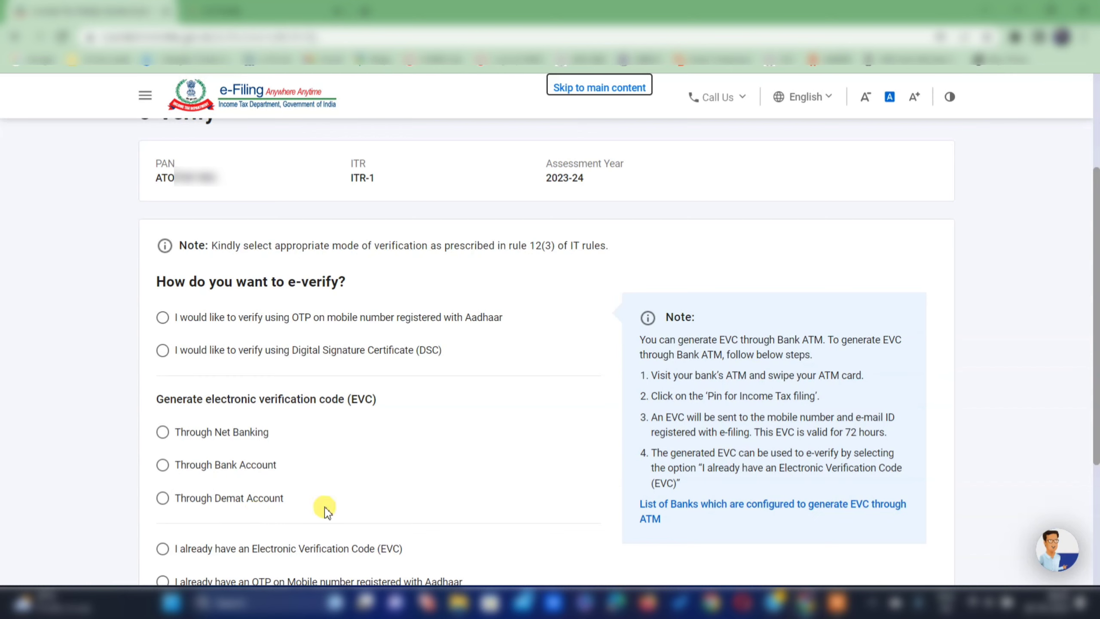
E-verify using an OTP on the Aadhaar-registered mobile number: agree to validate the Aadhaar details, generate the OTP, enter it and validate it.
{"action": "left_click", "coordinate": [162, 318]}
{"action": "scroll", "coordinate": [519, 390], "scroll_direction": "down", "scroll_amount": 5}
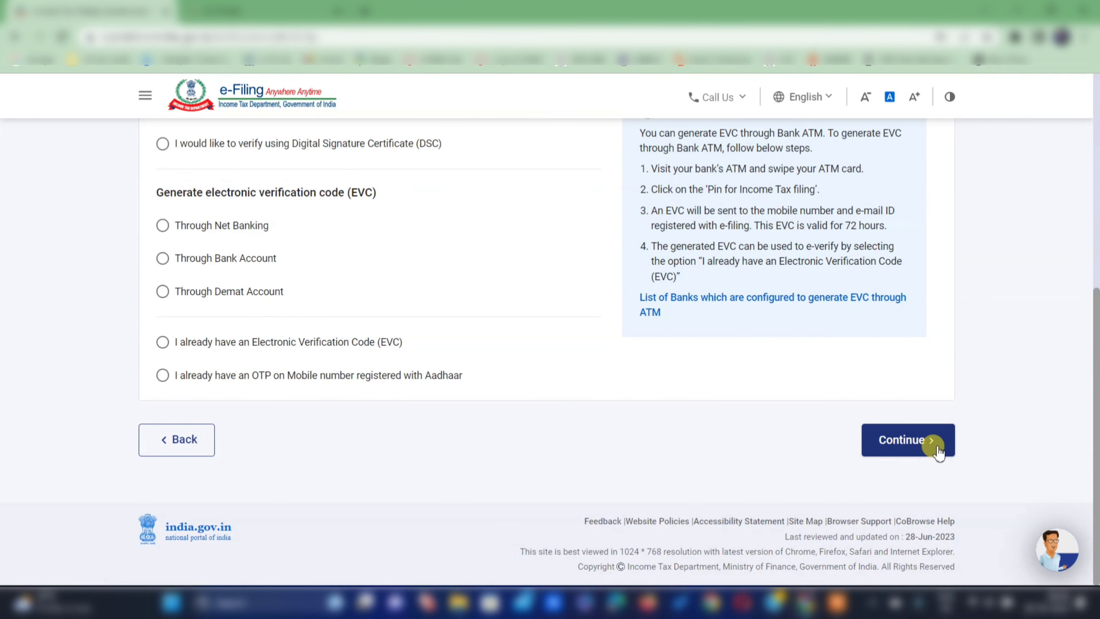
{"action": "left_click", "coordinate": [936, 447]}
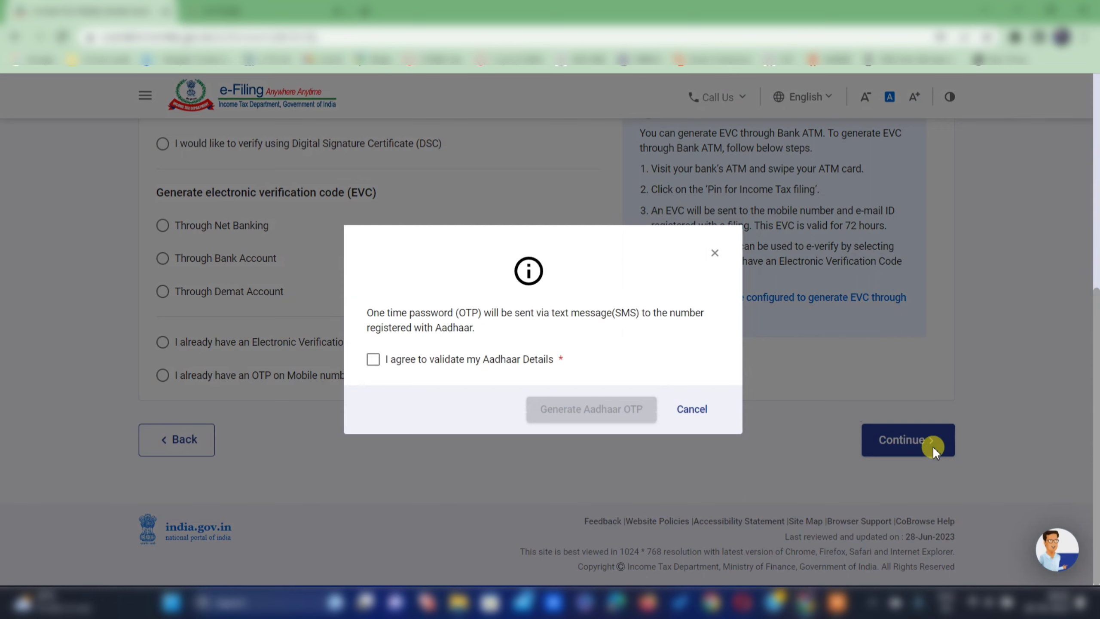
{"action": "left_click", "coordinate": [374, 363]}
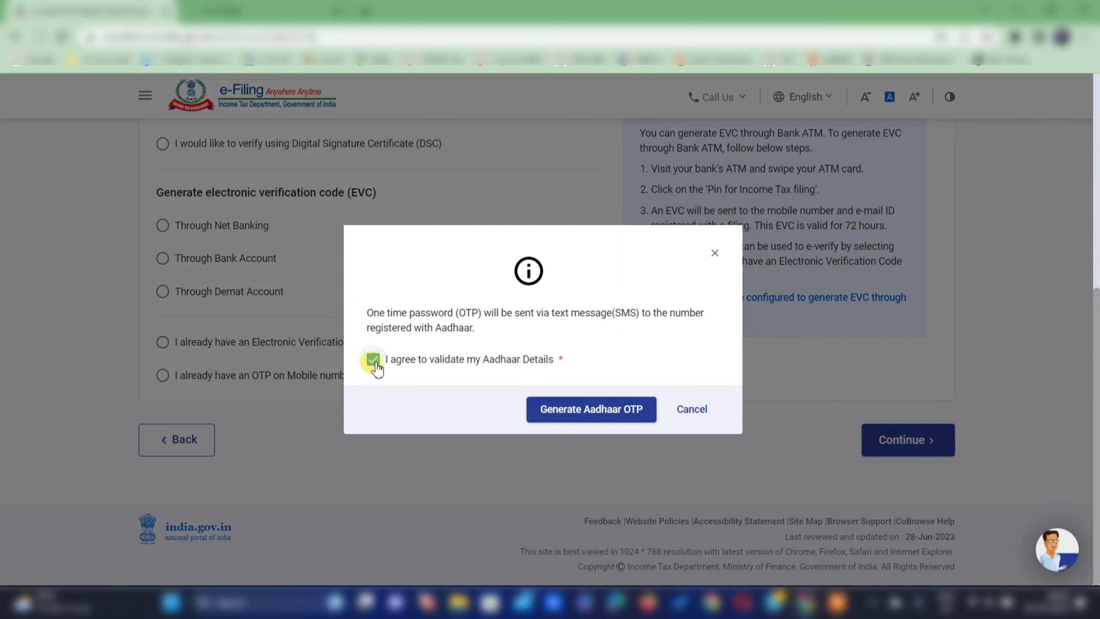
{"action": "left_click", "coordinate": [592, 410]}
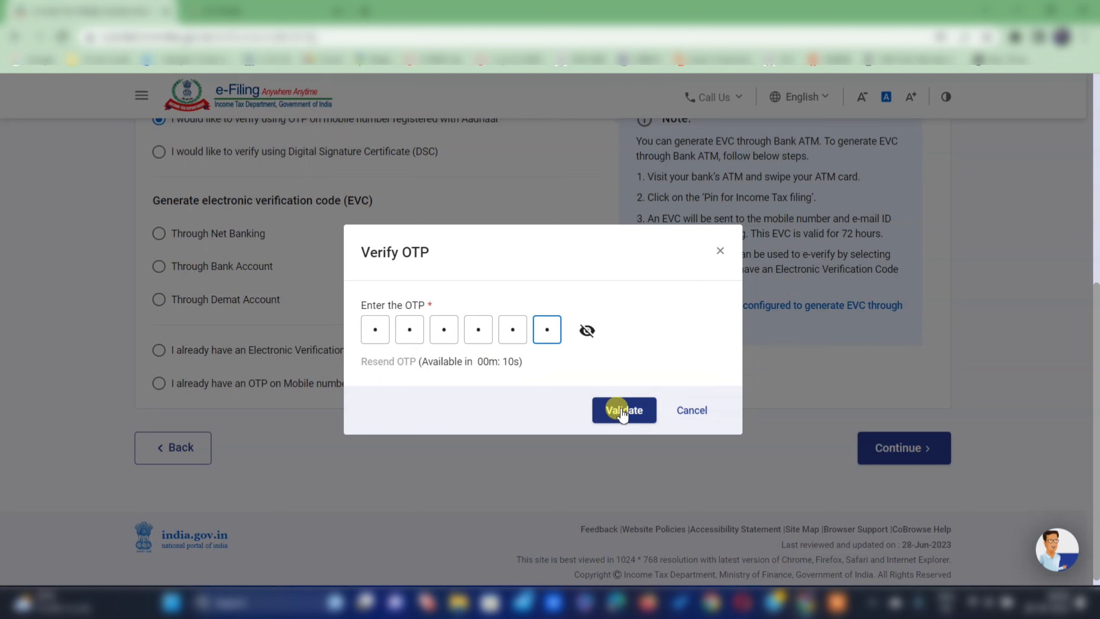
{"action": "left_click", "coordinate": [622, 411]}
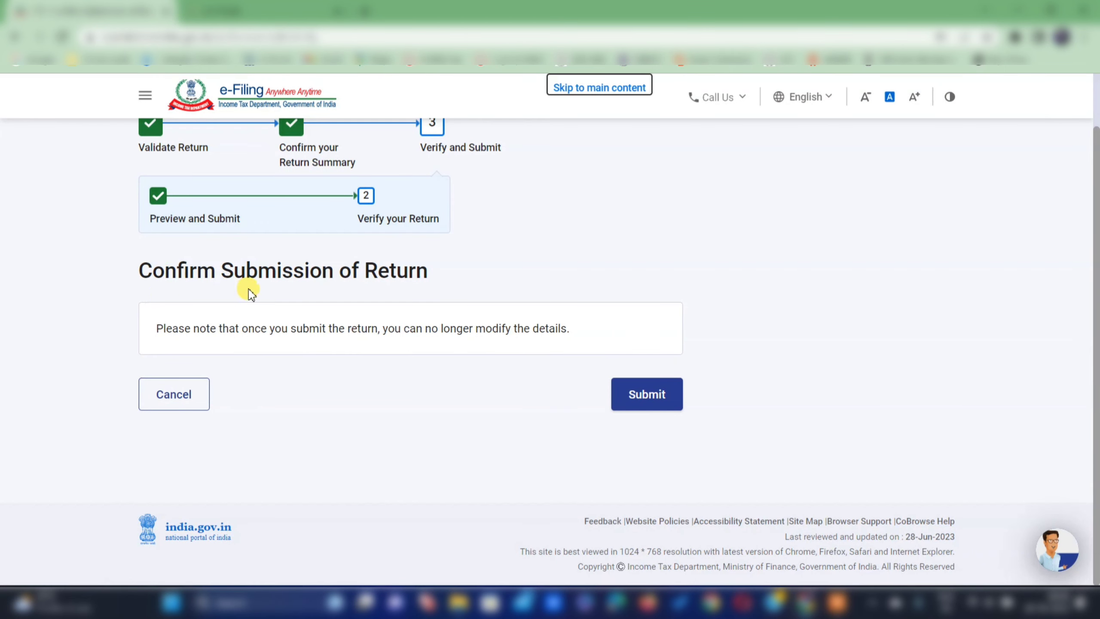
Submit the return and download its acknowledgement receipt, returning to the e-filing page after viewing the PDF.
{"action": "left_click", "coordinate": [638, 395]}
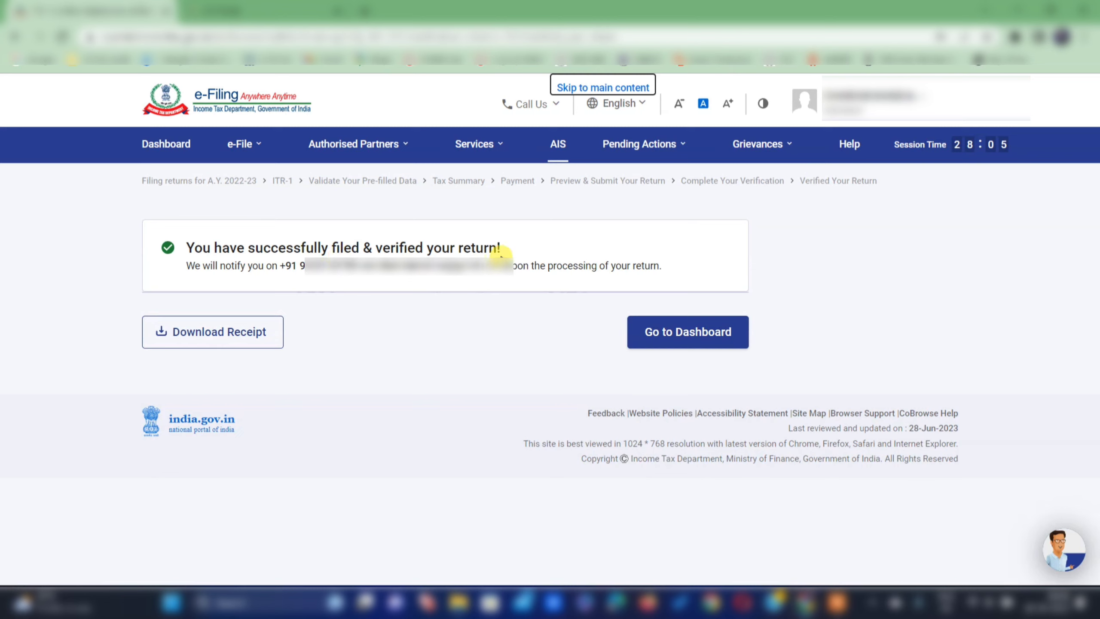
{"action": "left_click", "coordinate": [206, 342]}
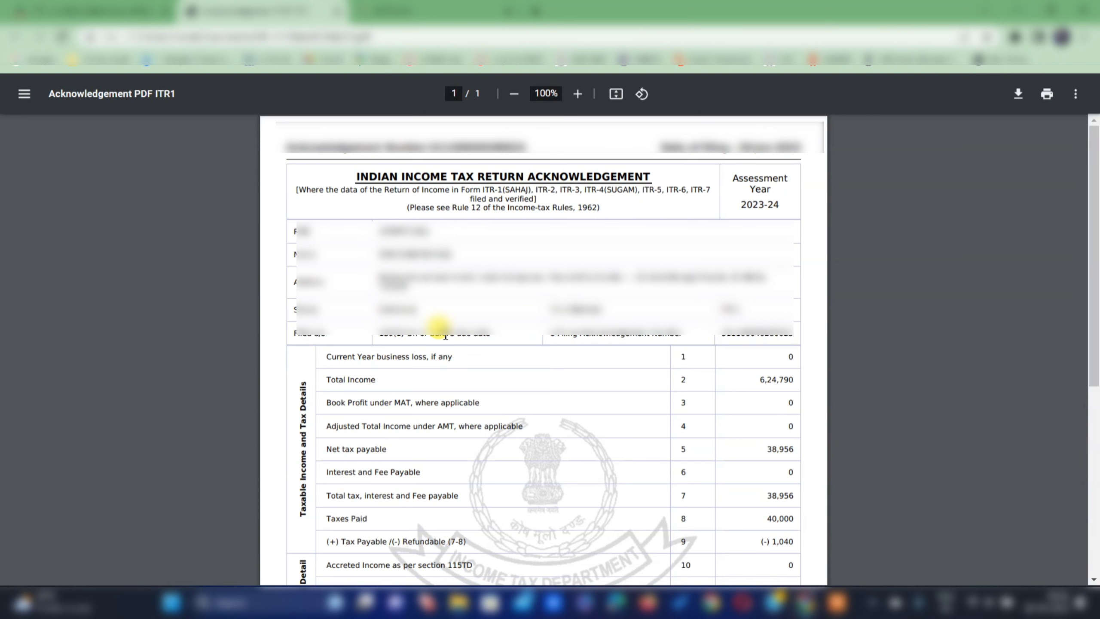
{"action": "key", "text": "ctrl+shift+Tab"}
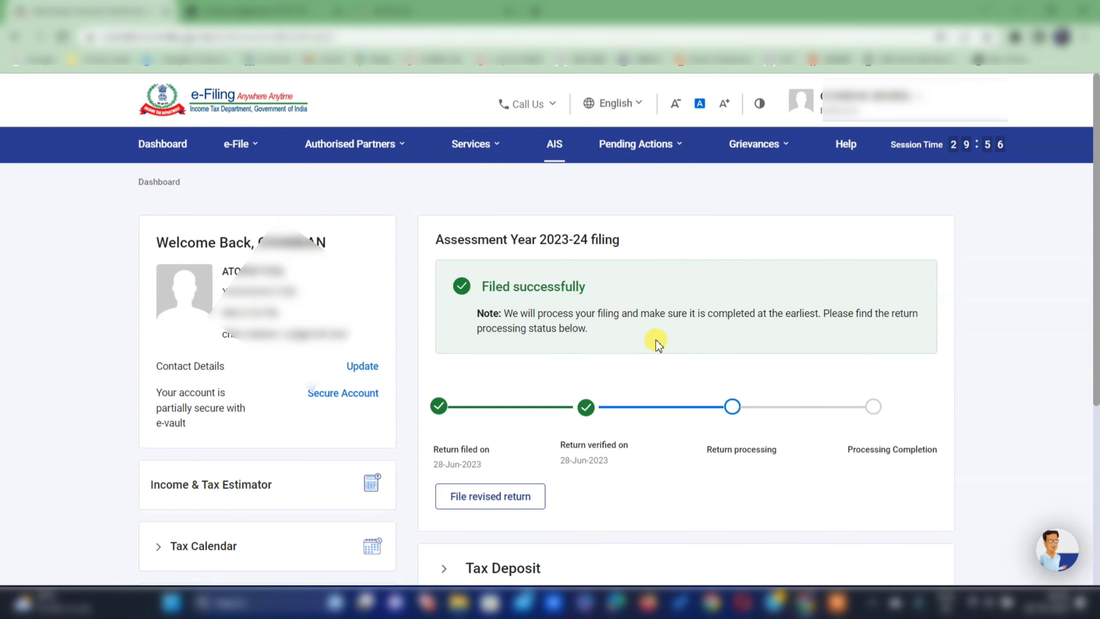